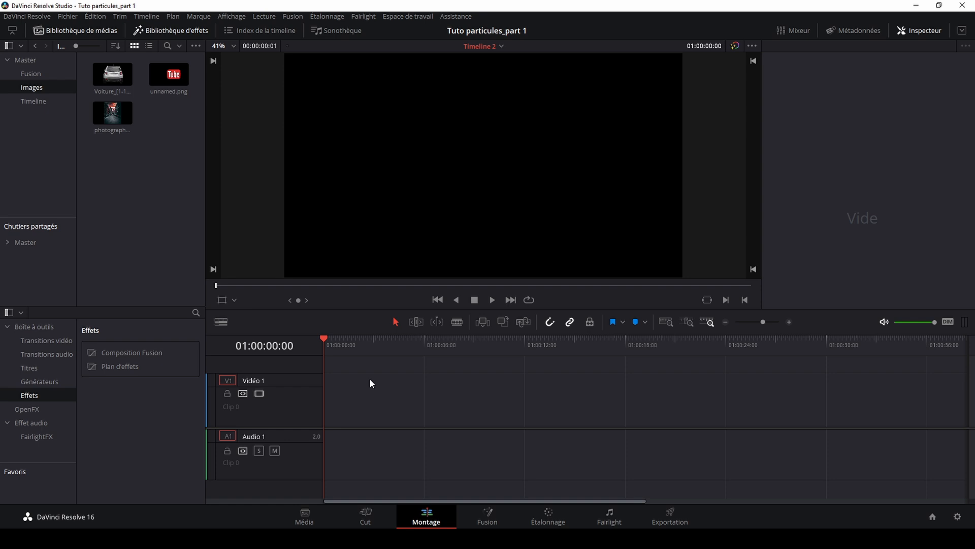
- Check the timeline resolution and frame rate in the project settings
{"action": "left_click", "coordinate": [958, 517]}
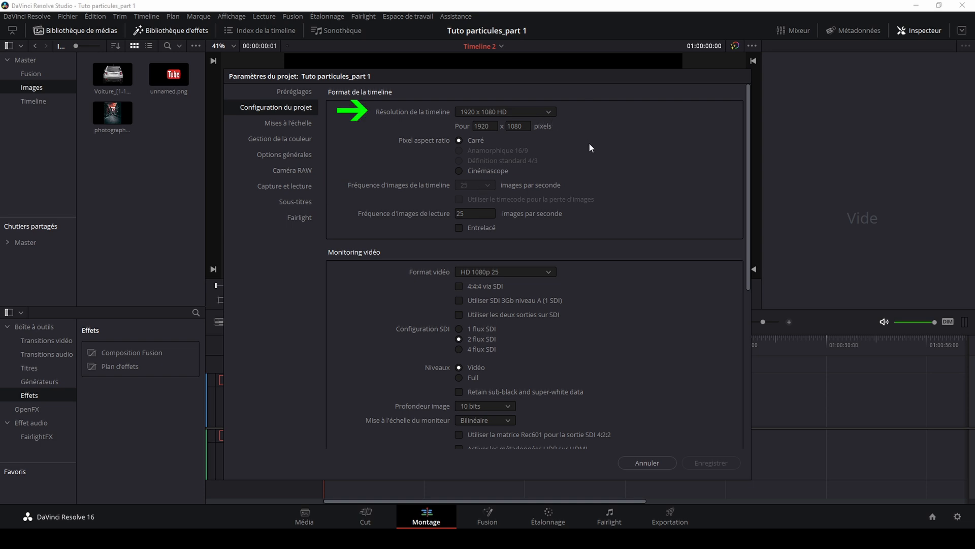
{"action": "left_click", "coordinate": [640, 463]}
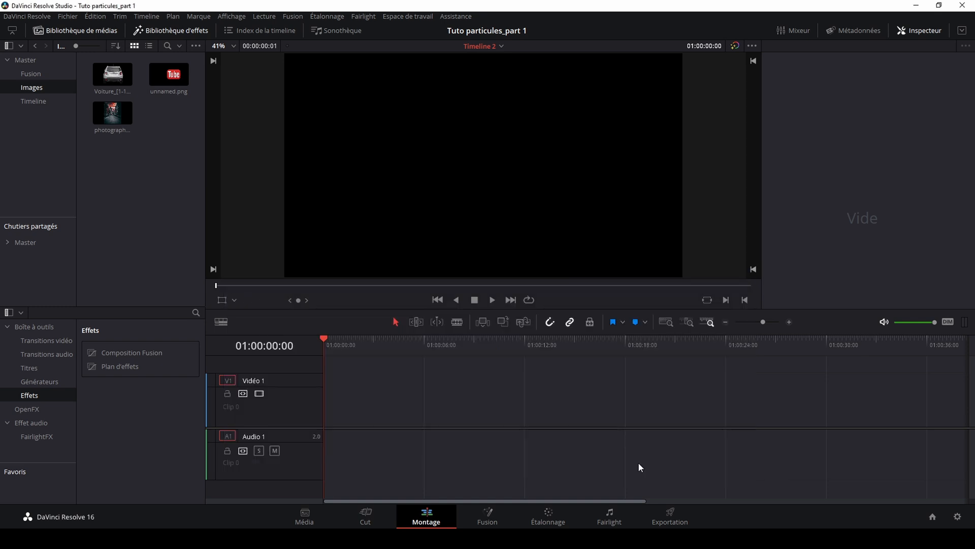
- Place the street photo at the start of the Vidéo 1 track and set its zoom to 2.700
{"action": "left_click_drag", "start_coordinate": [112, 114], "coordinate": [329, 407]}
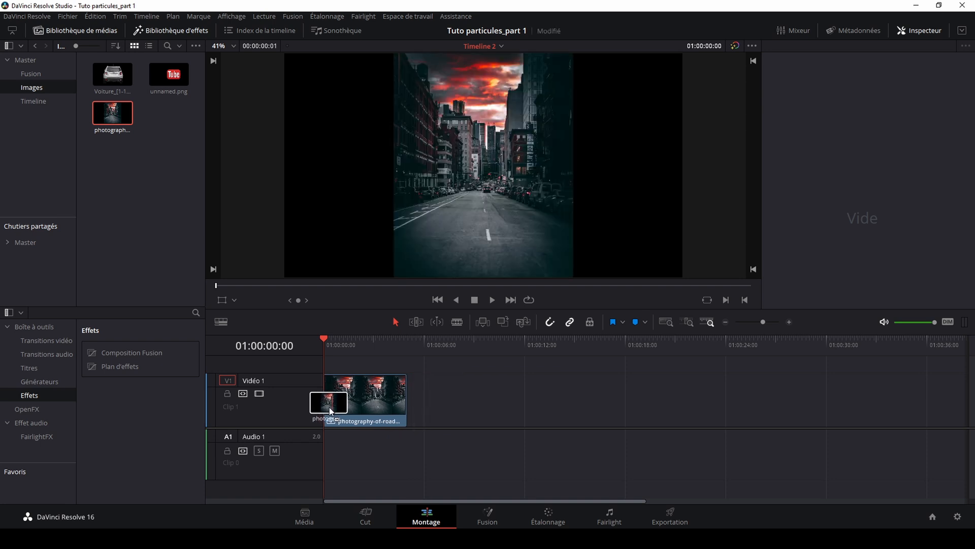
{"action": "left_click", "coordinate": [361, 408]}
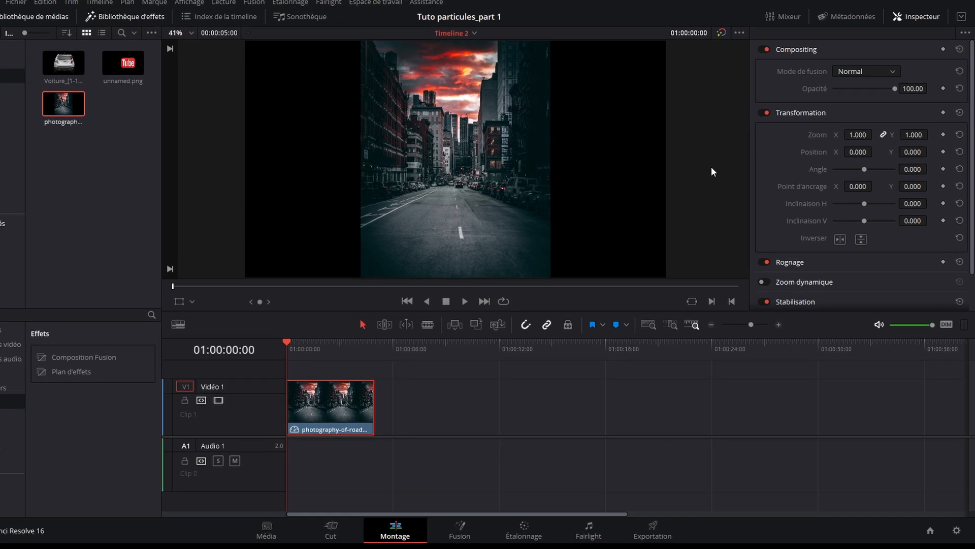
{"action": "left_click_drag", "start_coordinate": [785, 111], "coordinate": [864, 110]}
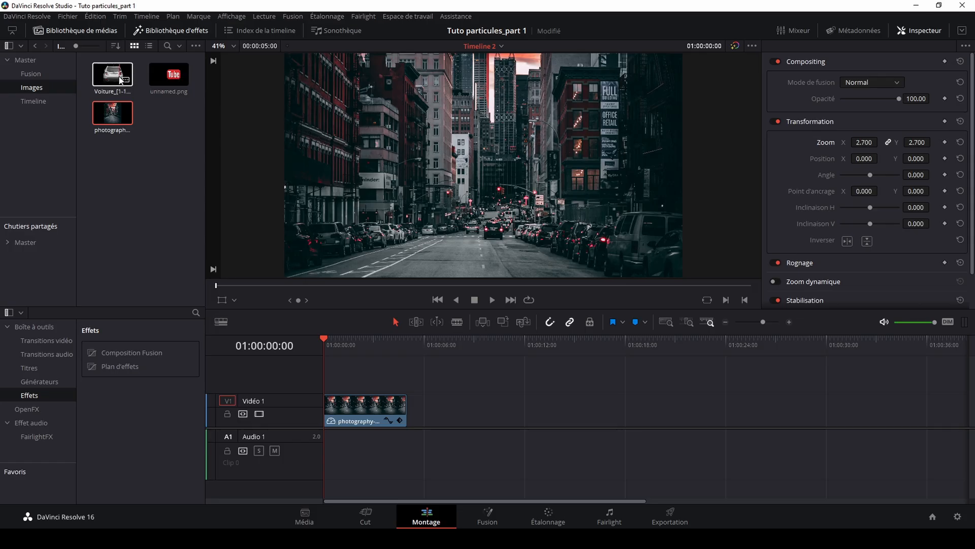
- Place the car image on a track above the street photo, with zoom 0.580 and position X -260, Y -401
{"action": "left_click_drag", "start_coordinate": [112, 75], "coordinate": [331, 385]}
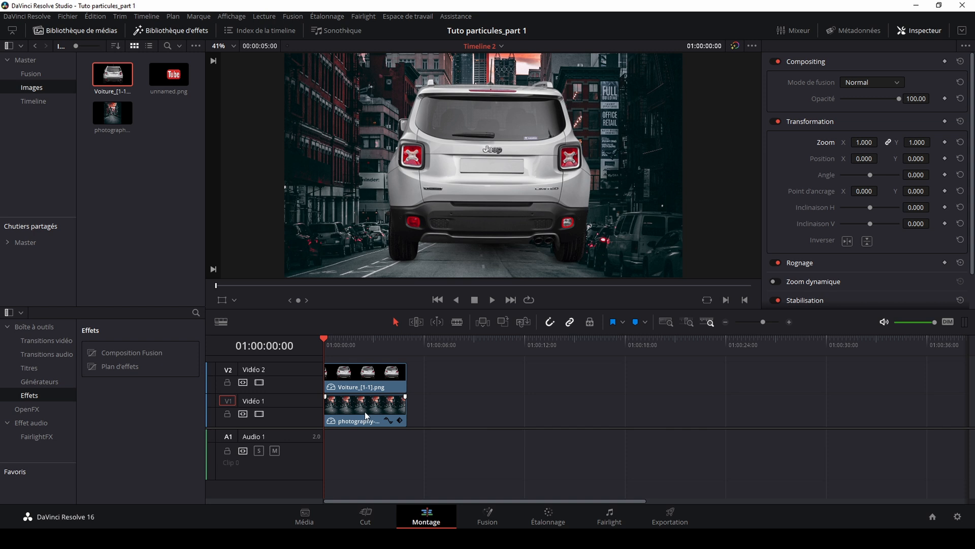
{"action": "left_click", "coordinate": [370, 376]}
{"action": "left_click", "coordinate": [370, 376]}
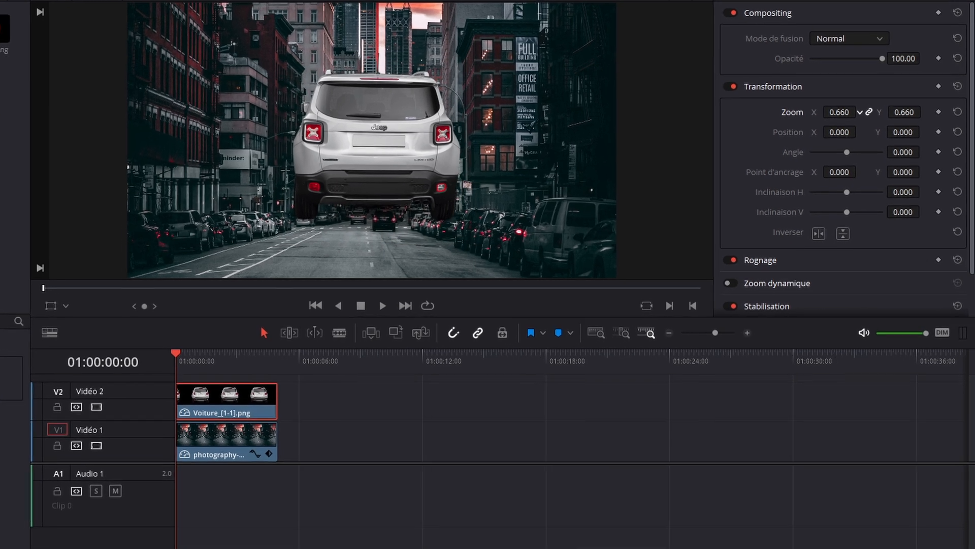
{"action": "left_click_drag", "start_coordinate": [856, 133], "coordinate": [857, 108]}
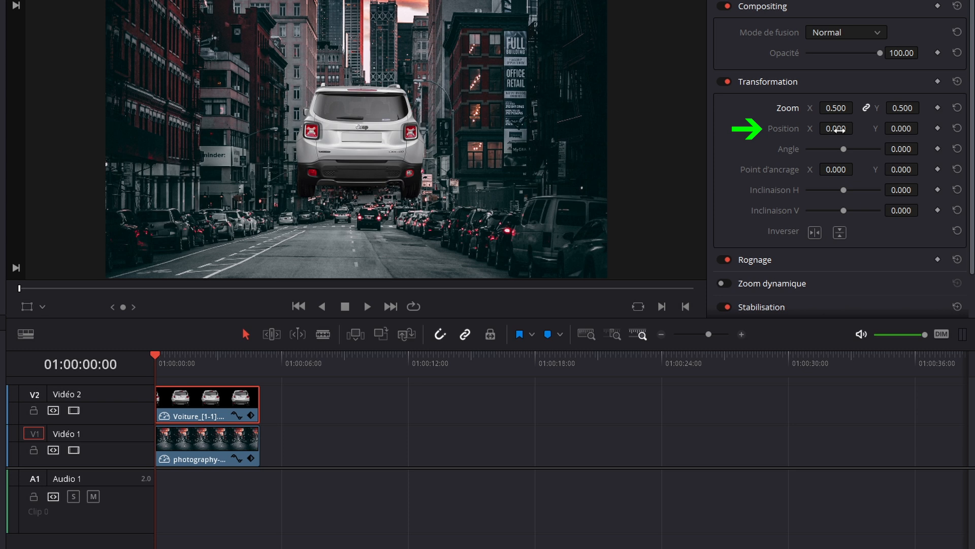
{"action": "mouse_move", "coordinate": [894, 129]}
{"action": "left_mouse_down"}
{"action": "mouse_move", "coordinate": [921, 129]}
{"action": "mouse_move", "coordinate": [843, 129]}
{"action": "mouse_move", "coordinate": [880, 128]}
{"action": "left_mouse_up"}
{"action": "left_click_drag", "start_coordinate": [829, 109], "coordinate": [841, 108]}
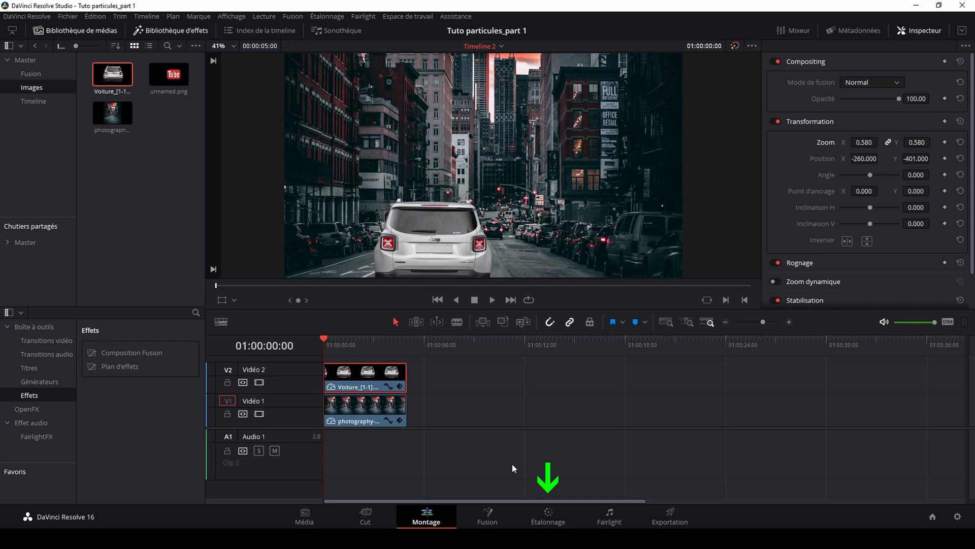
- Darken the car clip in color grading by pulling down the shadows and highlights of its custom curve with two points
{"action": "left_click", "coordinate": [548, 520]}
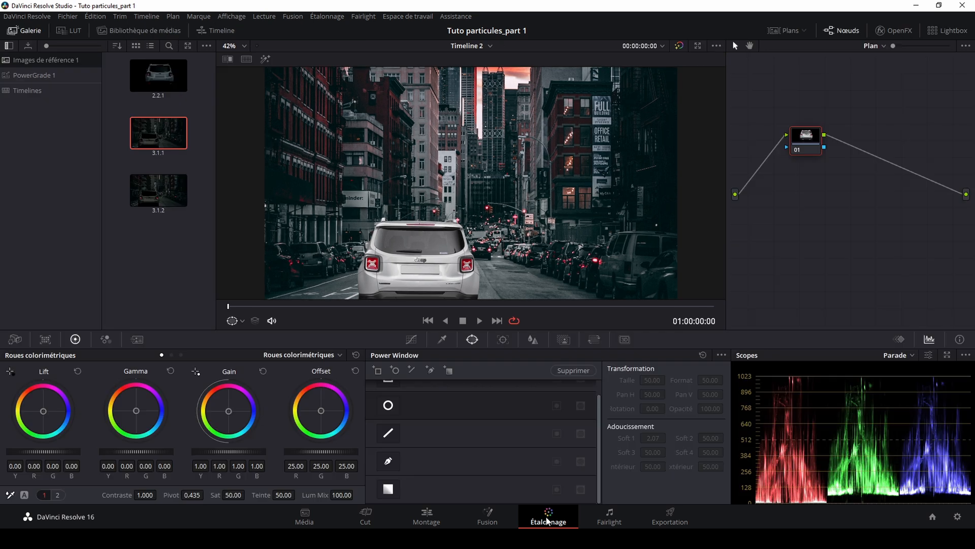
{"action": "left_click", "coordinate": [782, 30]}
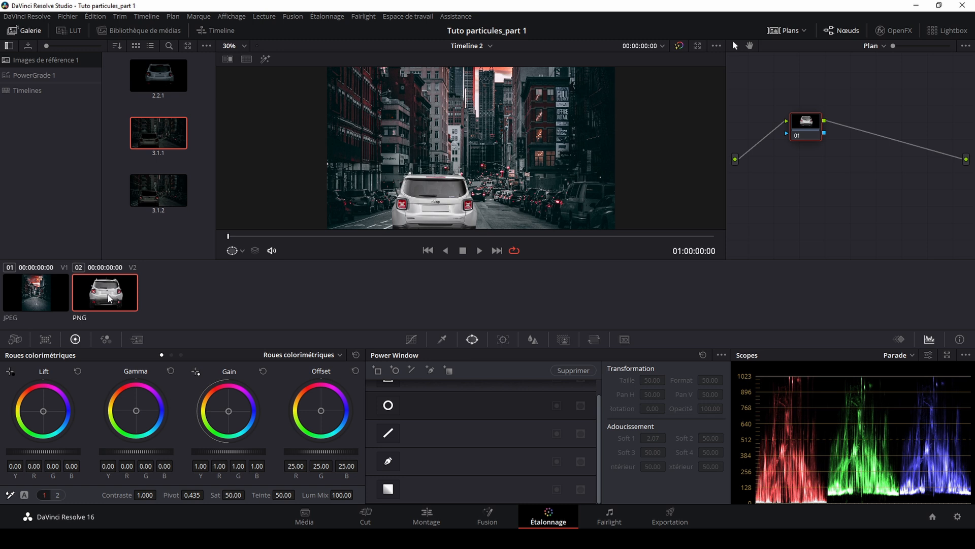
{"action": "left_click", "coordinate": [786, 30]}
{"action": "left_click", "coordinate": [412, 340]}
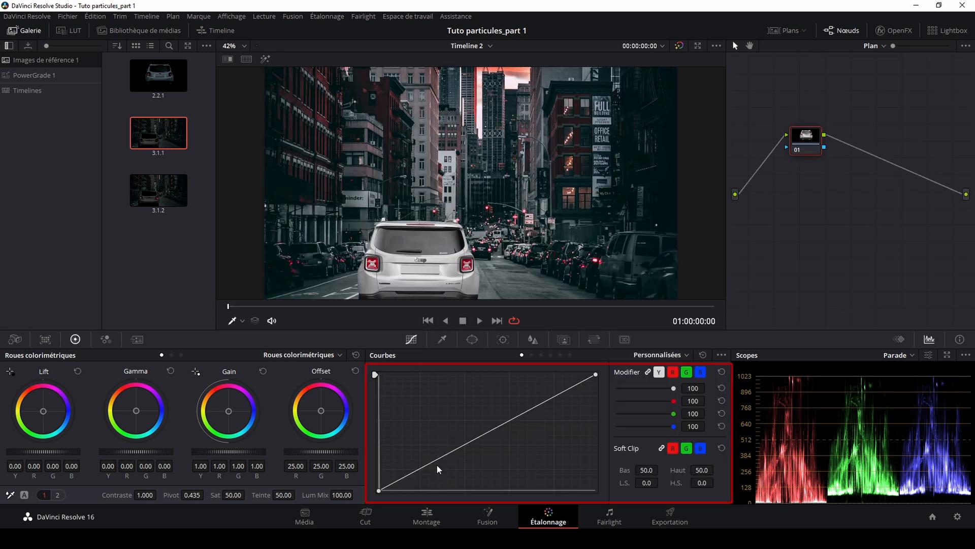
{"action": "left_click_drag", "start_coordinate": [428, 466], "coordinate": [434, 477]}
{"action": "left_click_drag", "start_coordinate": [555, 398], "coordinate": [574, 421]}
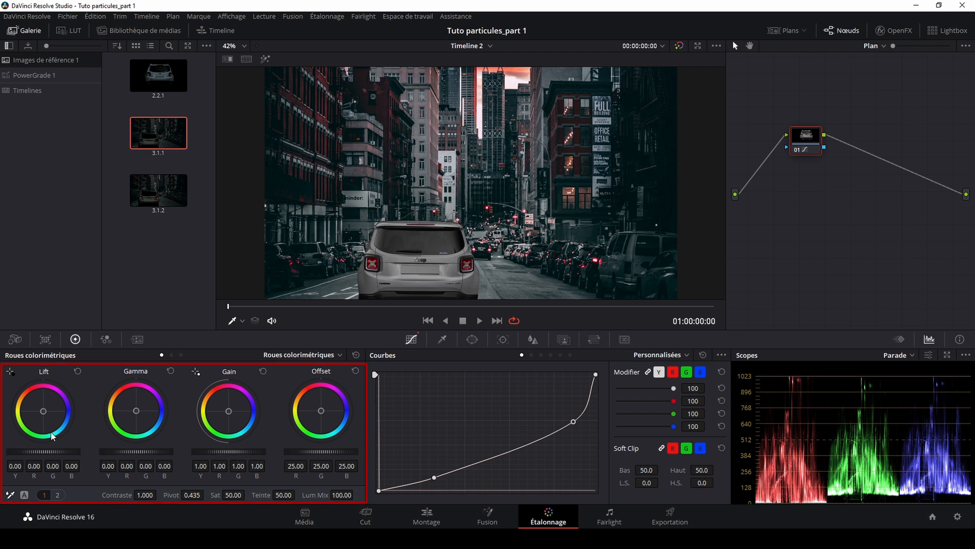
- Lower the car clip's master gamma to -0.05 and slightly reduce its tint
{"action": "left_click_drag", "start_coordinate": [139, 452], "coordinate": [110, 452]}
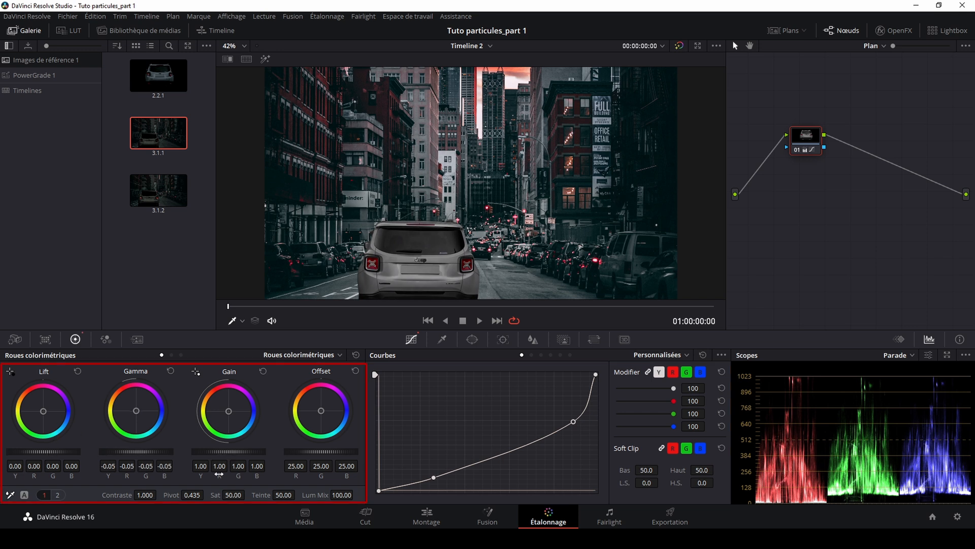
{"action": "left_click", "coordinate": [57, 494]}
{"action": "mouse_move", "coordinate": [147, 495]}
{"action": "left_mouse_down"}
{"action": "mouse_move", "coordinate": [132, 494]}
{"action": "mouse_move", "coordinate": [142, 496]}
{"action": "left_mouse_up"}
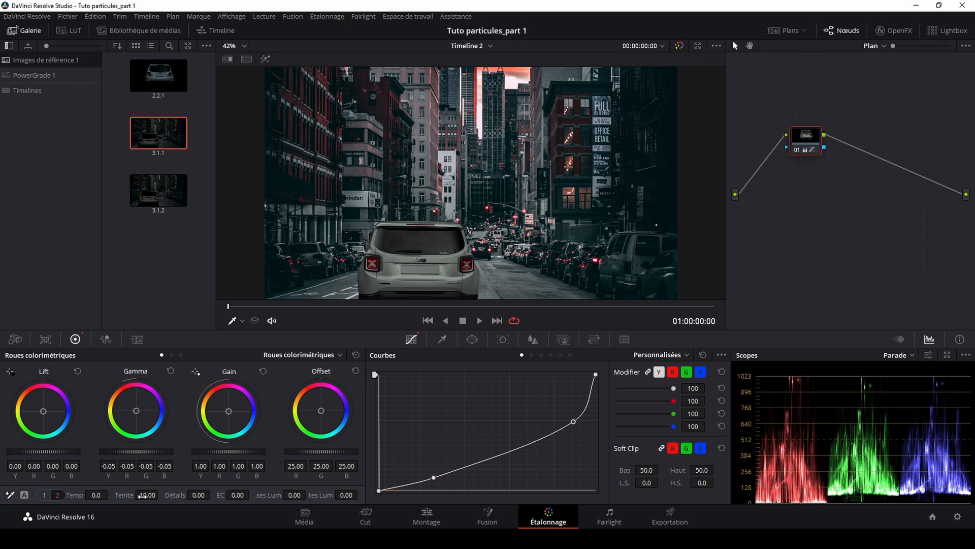
- Convert the car clip in the edit timeline into a Fusion clip and open it for Fusion compositing
{"action": "left_click", "coordinate": [420, 519]}
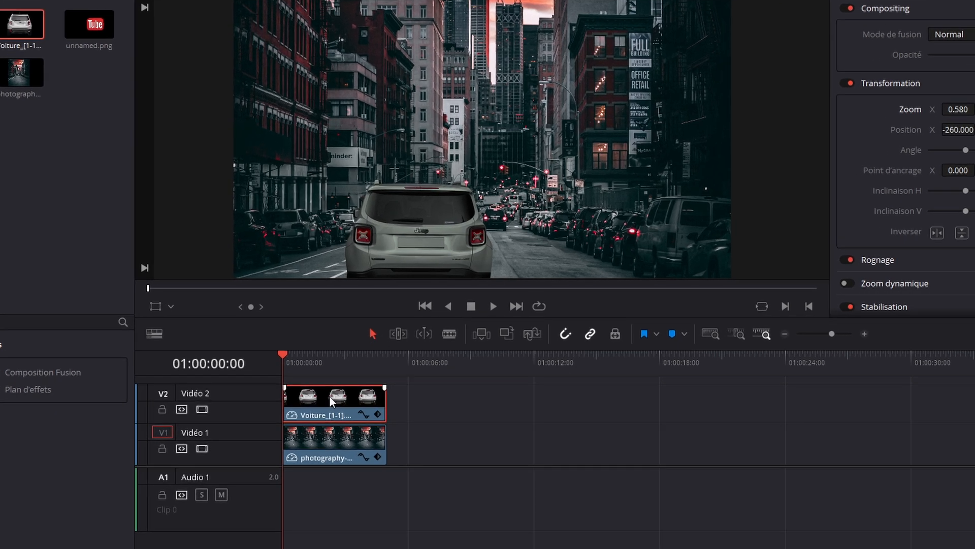
{"action": "right_click", "coordinate": [330, 397]}
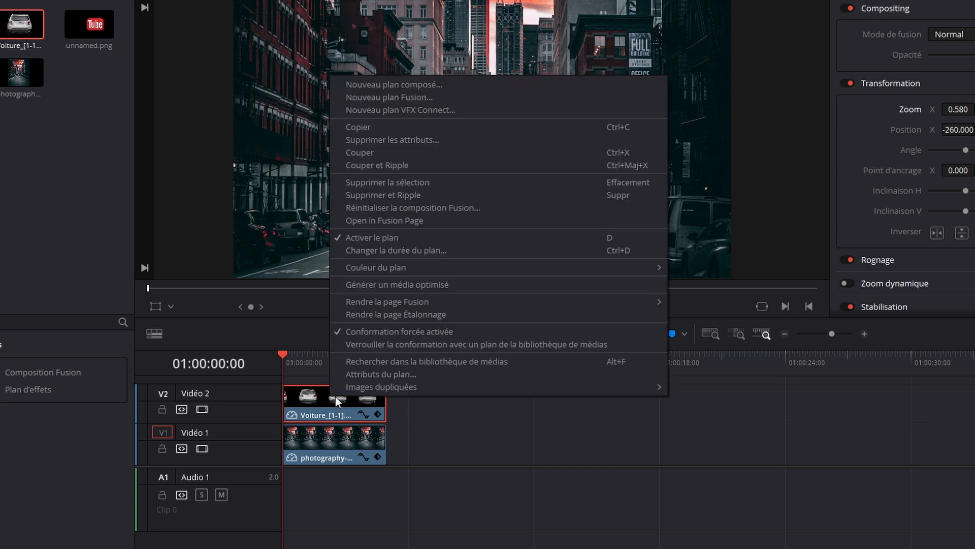
{"action": "left_click", "coordinate": [388, 97]}
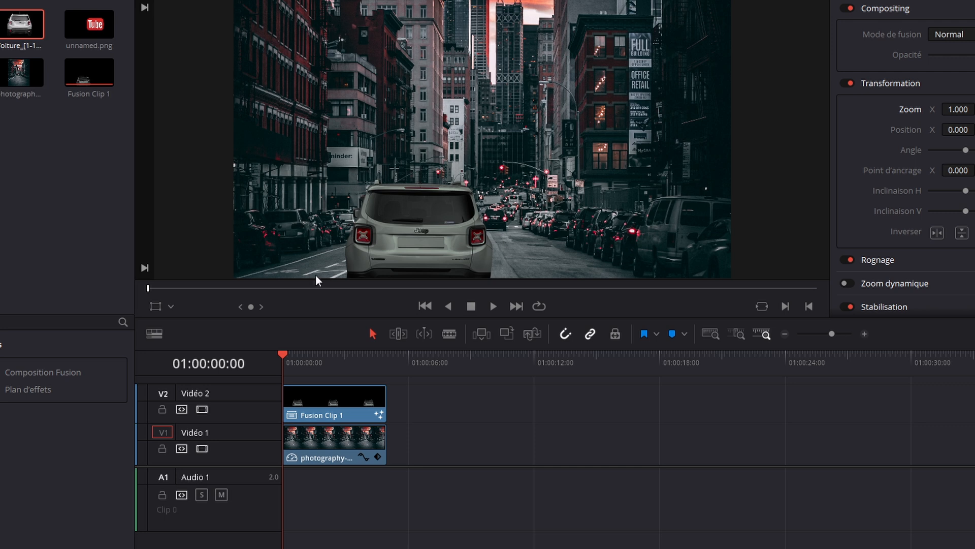
{"action": "right_click", "coordinate": [351, 401]}
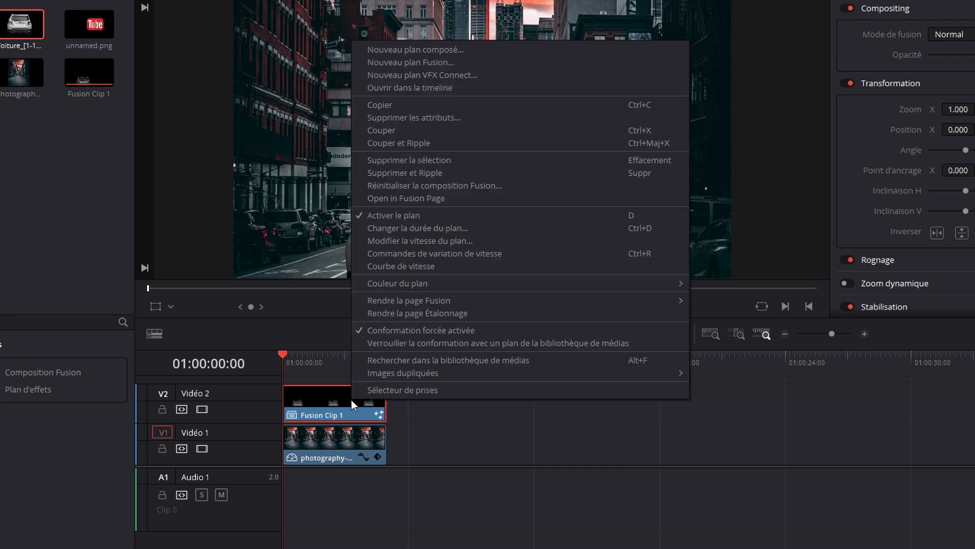
{"action": "left_click", "coordinate": [413, 200]}
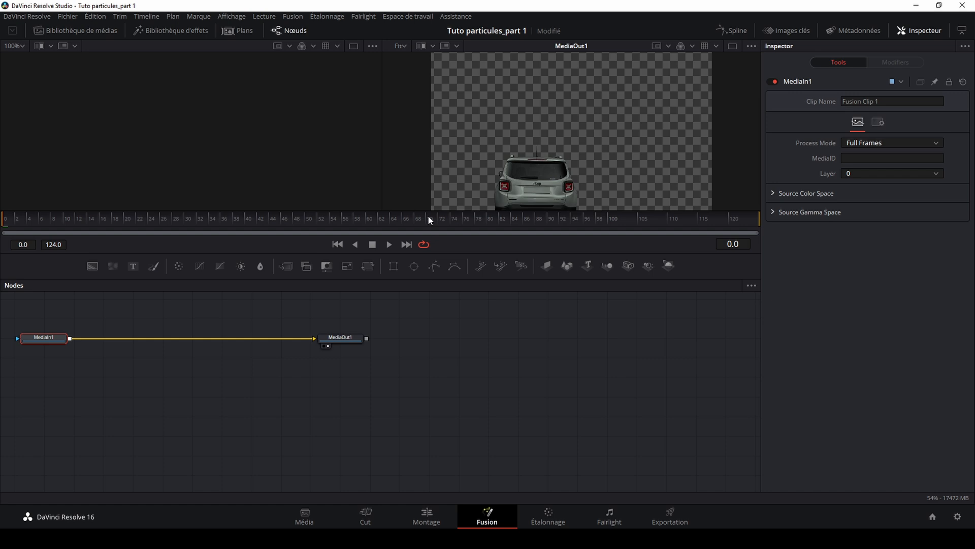
- Add a pImageEmitter node to the composition
{"action": "left_click", "coordinate": [252, 388]}
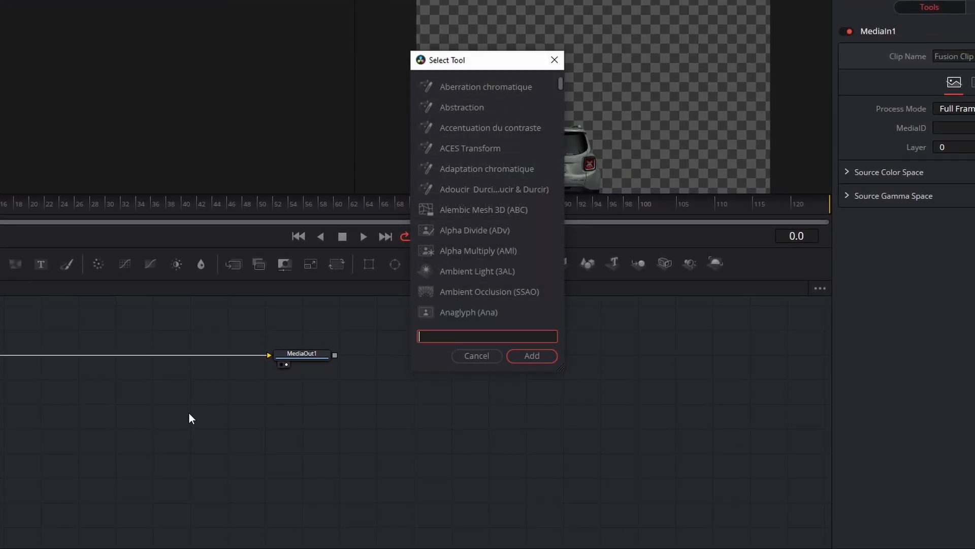
{"action": "type", "text": "pi"}
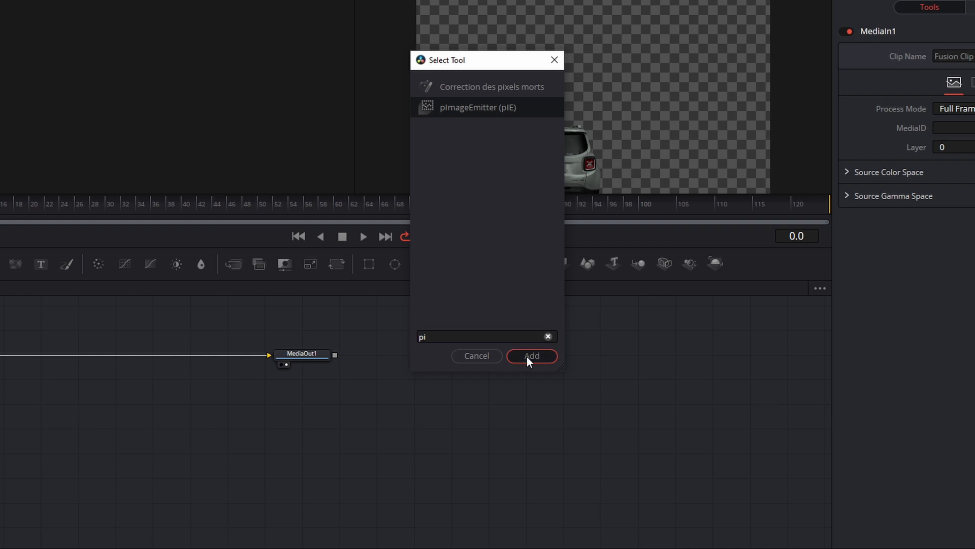
{"action": "left_click", "coordinate": [531, 355]}
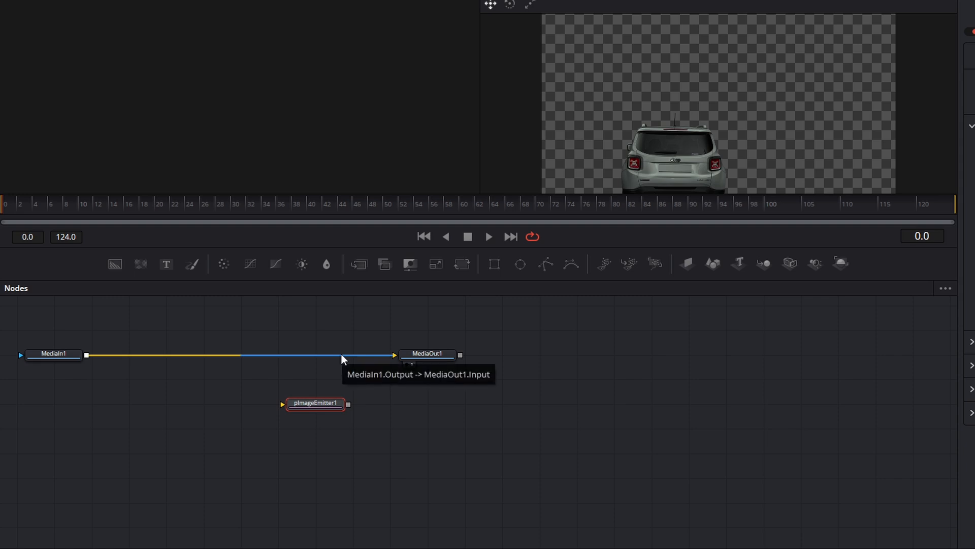
- Feed MediaIn1 into the pImageEmitter node instead of directly into MediaOut1, and line the emitter up beside MediaIn1
{"action": "left_click_drag", "start_coordinate": [317, 405], "coordinate": [261, 358]}
{"action": "key", "text": "ctrl+z"}
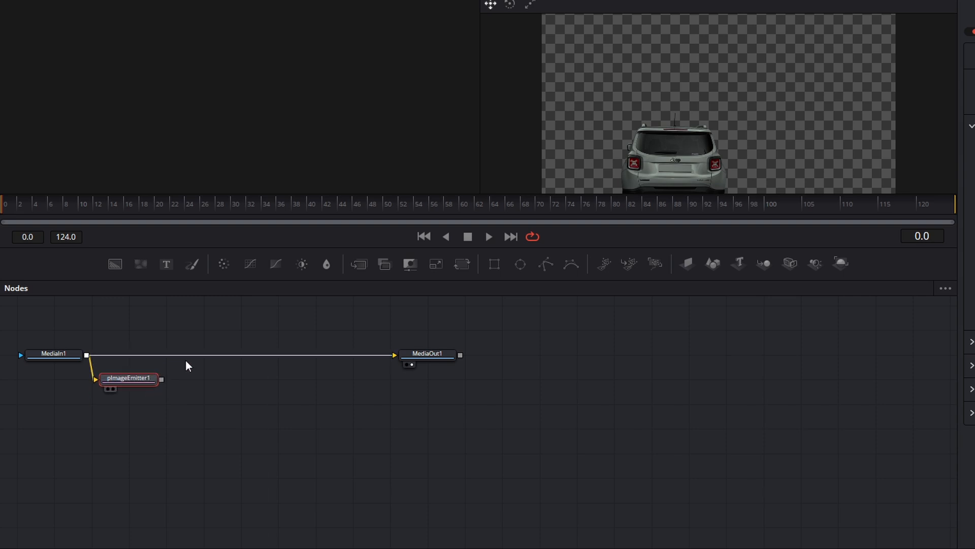
{"action": "key", "text": "ctrl+z"}
{"action": "left_click", "coordinate": [208, 356]}
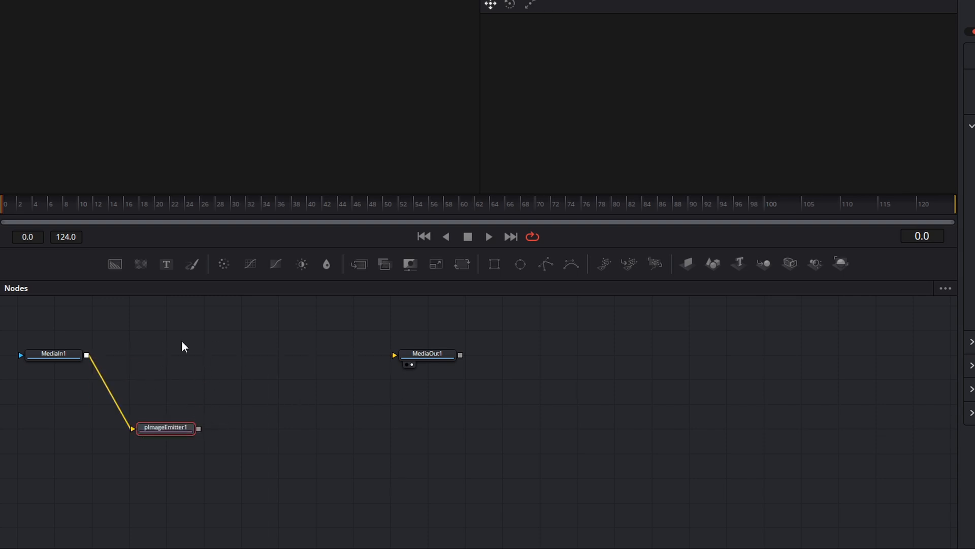
{"action": "left_click_drag", "start_coordinate": [166, 426], "coordinate": [173, 362]}
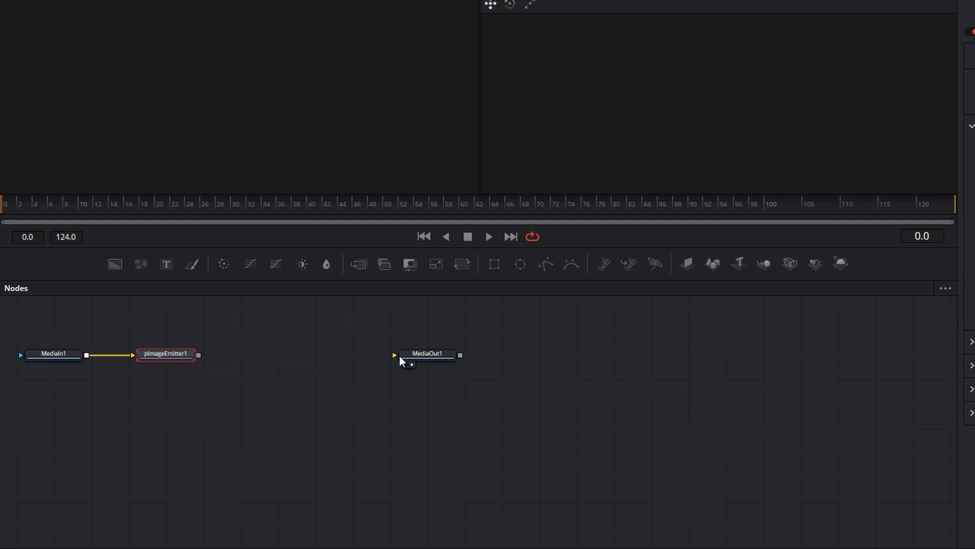
- Add a pRender node after the pImageEmitter and connect its output to MediaOut1
{"action": "left_click", "coordinate": [654, 261]}
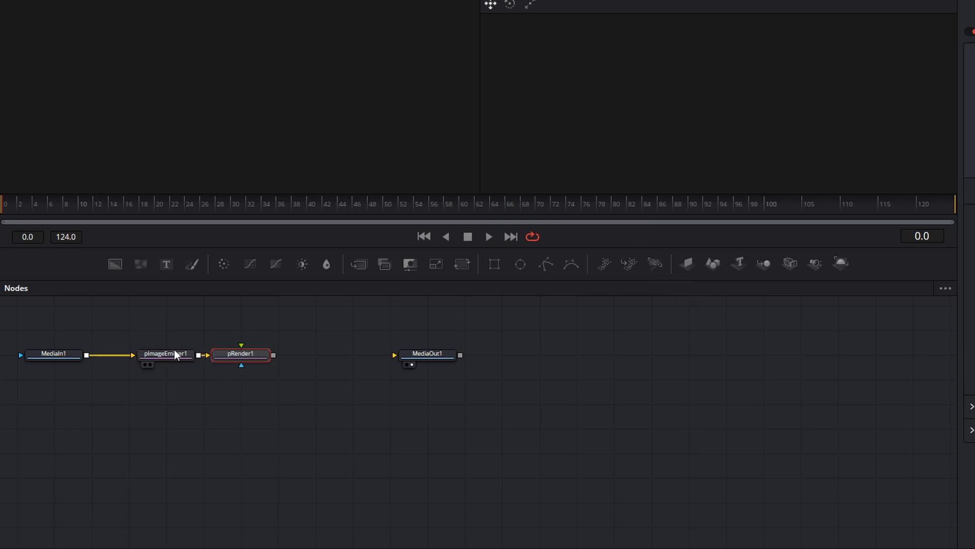
{"action": "left_click_drag", "start_coordinate": [231, 352], "coordinate": [428, 357]}
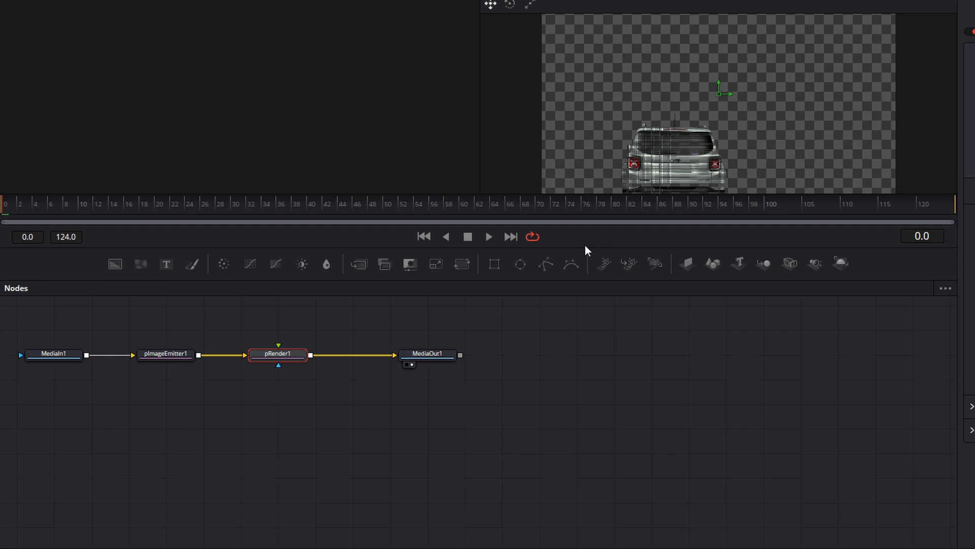
- Enable Kill Particles That Leave the View on the pRender node
{"action": "left_click_drag", "start_coordinate": [582, 246], "coordinate": [589, 343]}
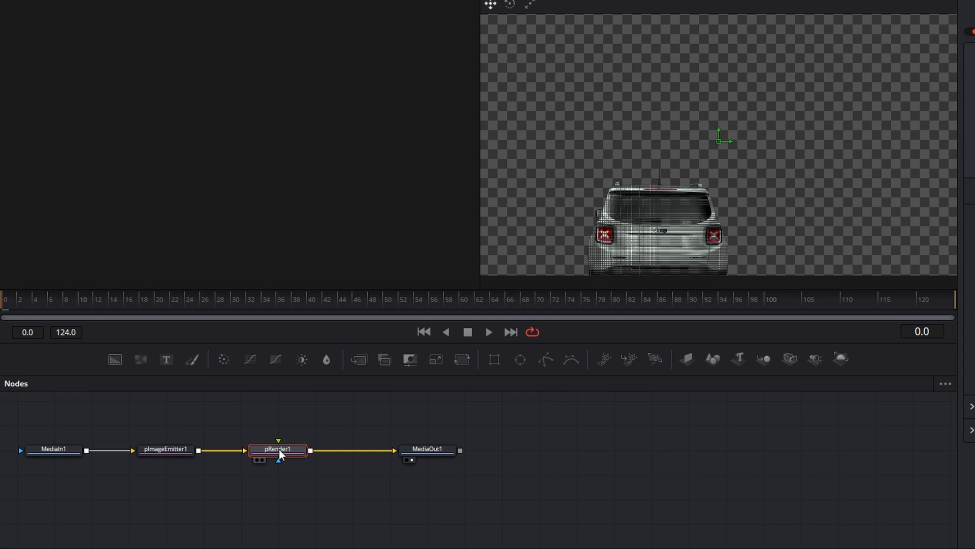
{"action": "left_click", "coordinate": [279, 449]}
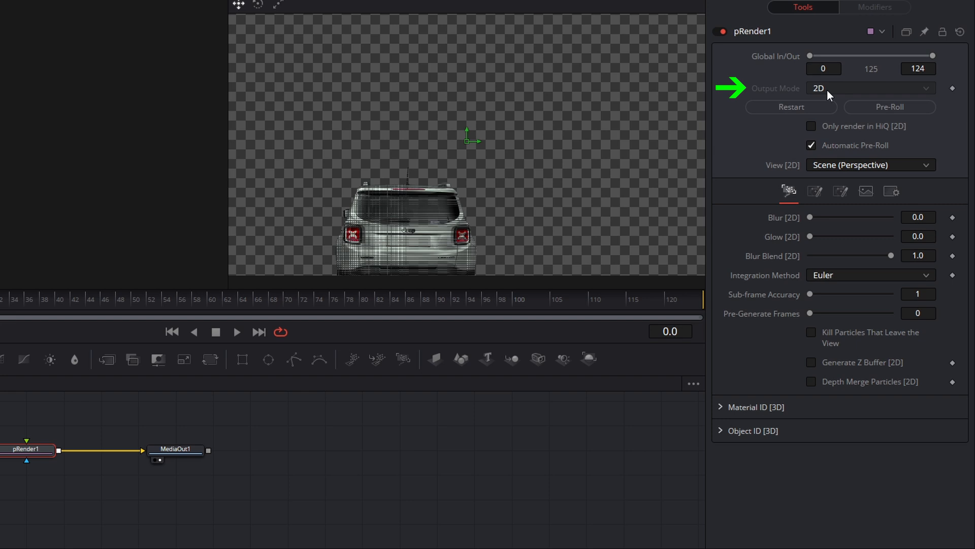
{"action": "left_click", "coordinate": [811, 332]}
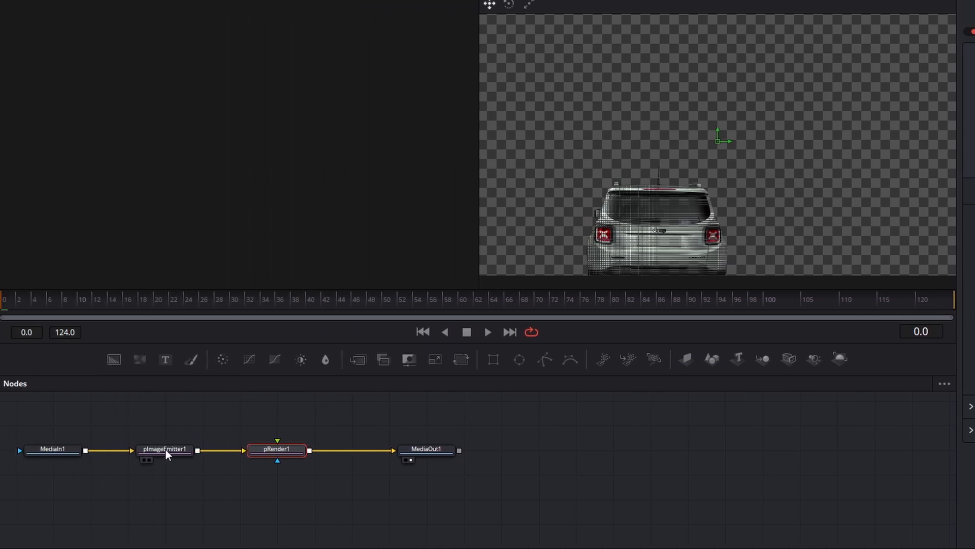
- Set the particle style of the pImageEmitter node to Blob
{"action": "left_click", "coordinate": [165, 449]}
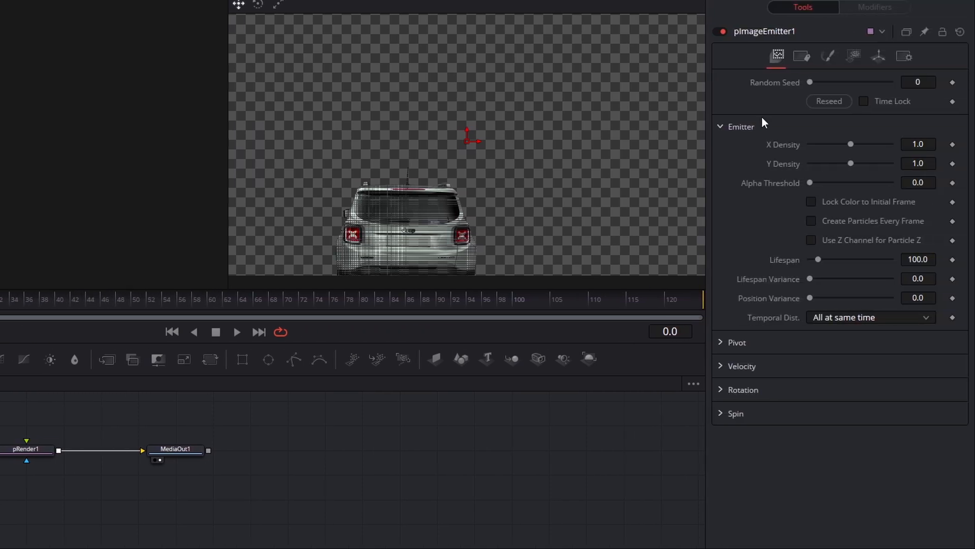
{"action": "left_click", "coordinate": [828, 56]}
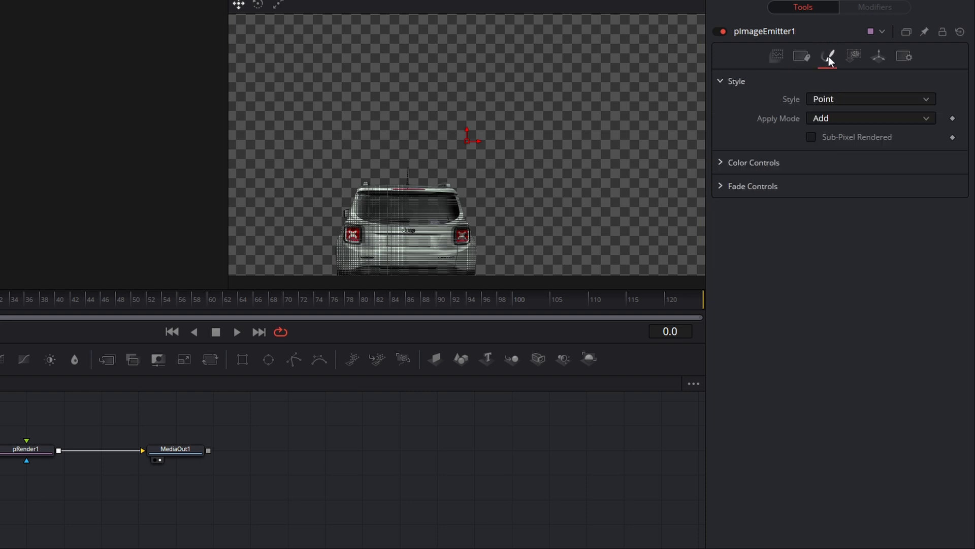
{"action": "left_click", "coordinate": [857, 100]}
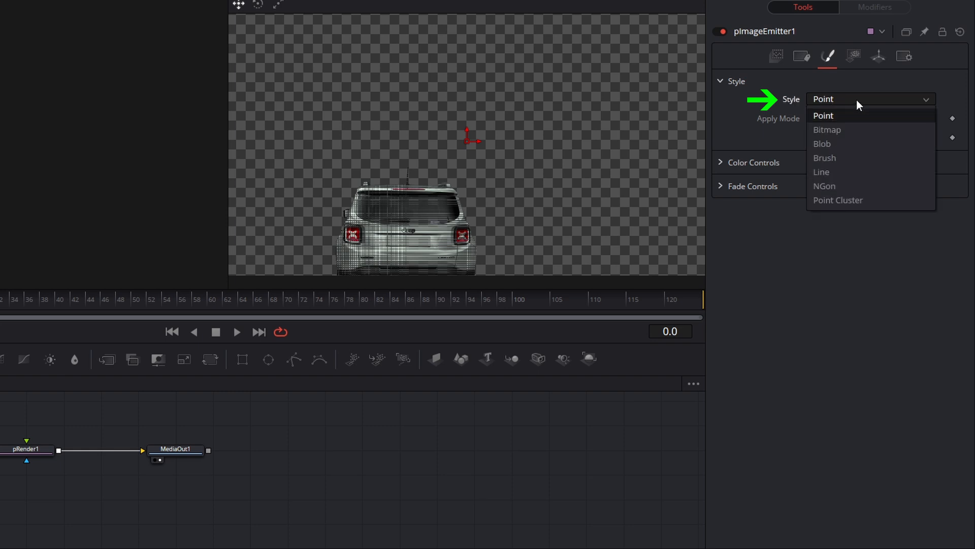
{"action": "left_click", "coordinate": [834, 143]}
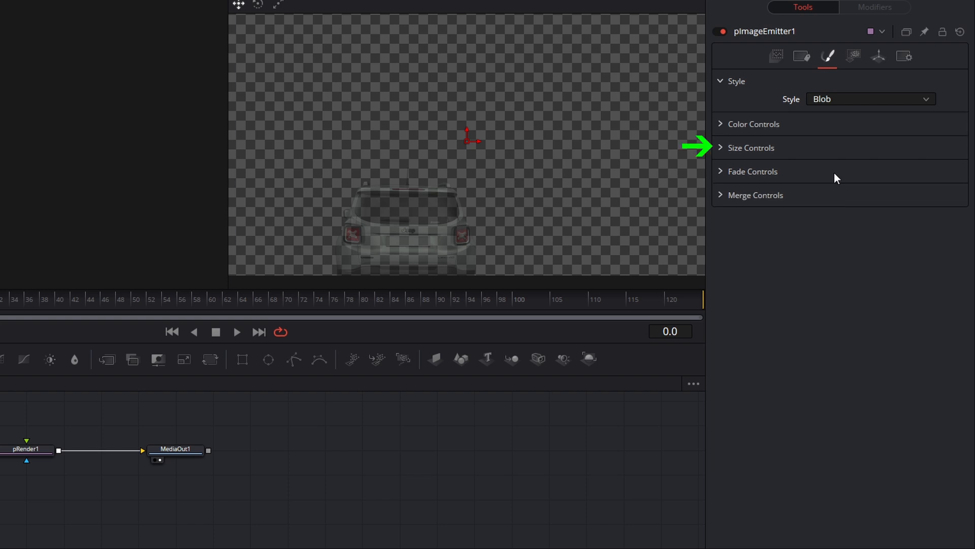
- Set the pImageEmitter's particle size to 0.1535 and its velocity to 0.118, and play the animation briefly to check the motion
{"action": "left_click", "coordinate": [720, 148]}
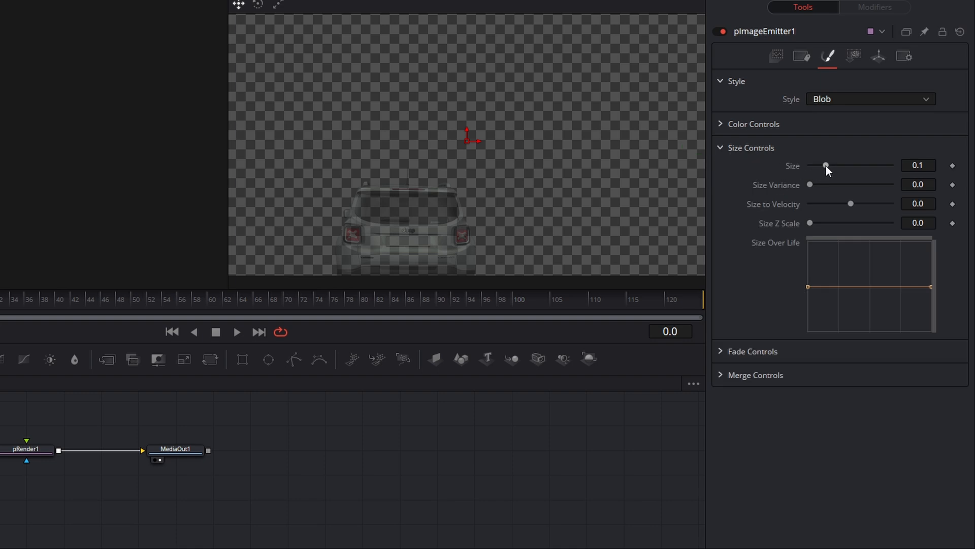
{"action": "left_click_drag", "start_coordinate": [827, 166], "coordinate": [836, 167]}
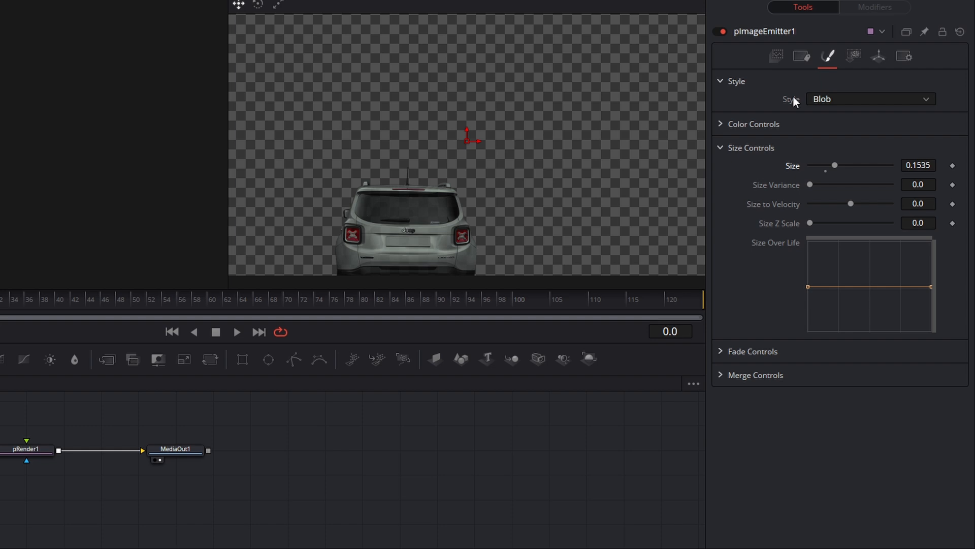
{"action": "left_click", "coordinate": [777, 56]}
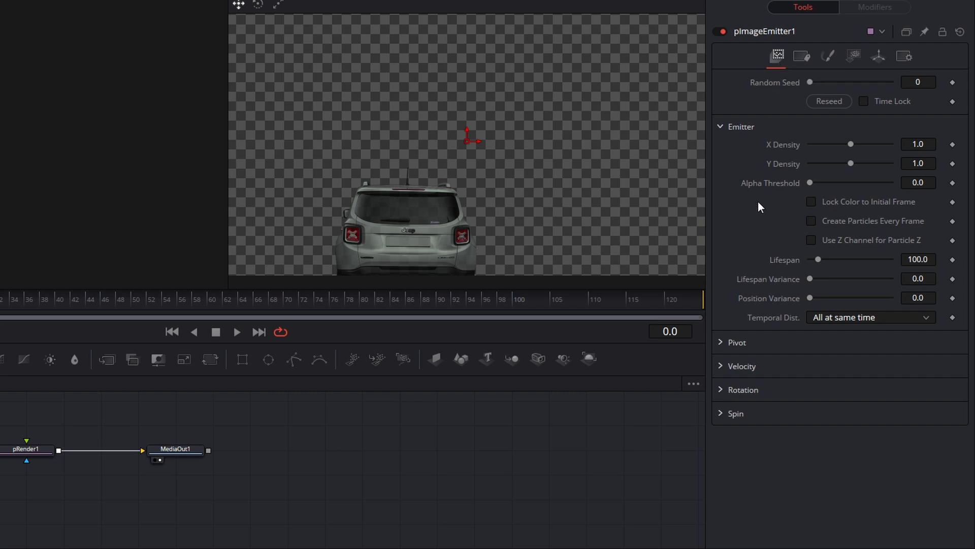
{"action": "left_click", "coordinate": [718, 367]}
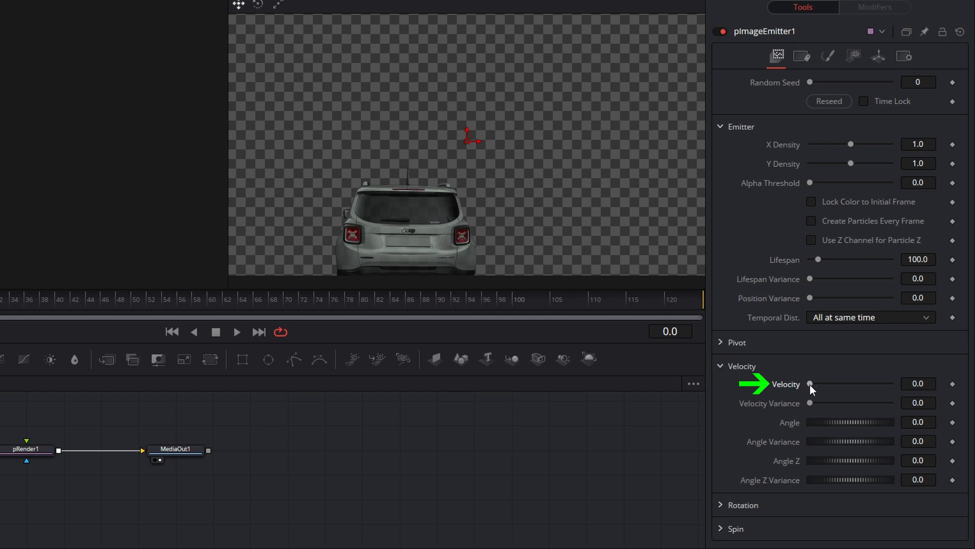
{"action": "left_click_drag", "start_coordinate": [809, 385], "coordinate": [819, 385]}
{"action": "left_click", "coordinate": [241, 331]}
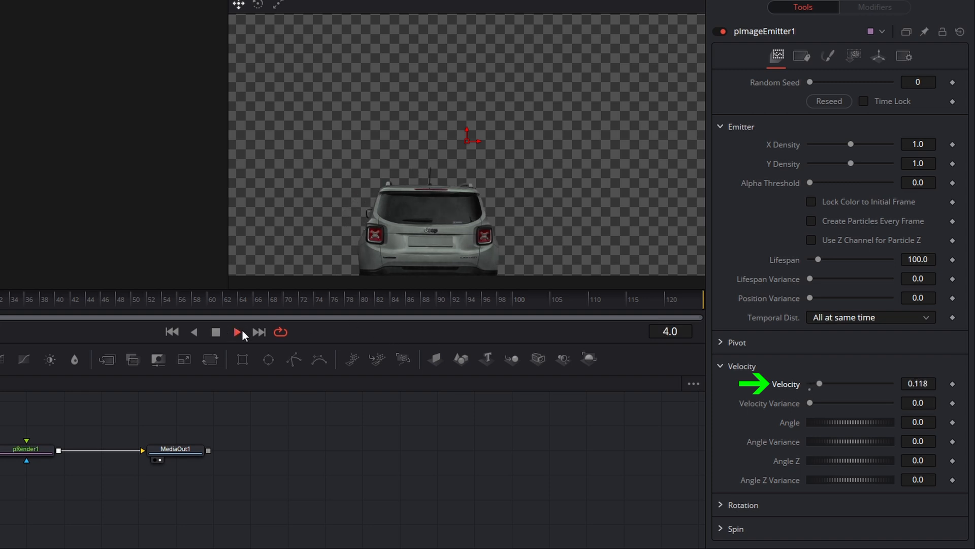
{"action": "left_click", "coordinate": [220, 332]}
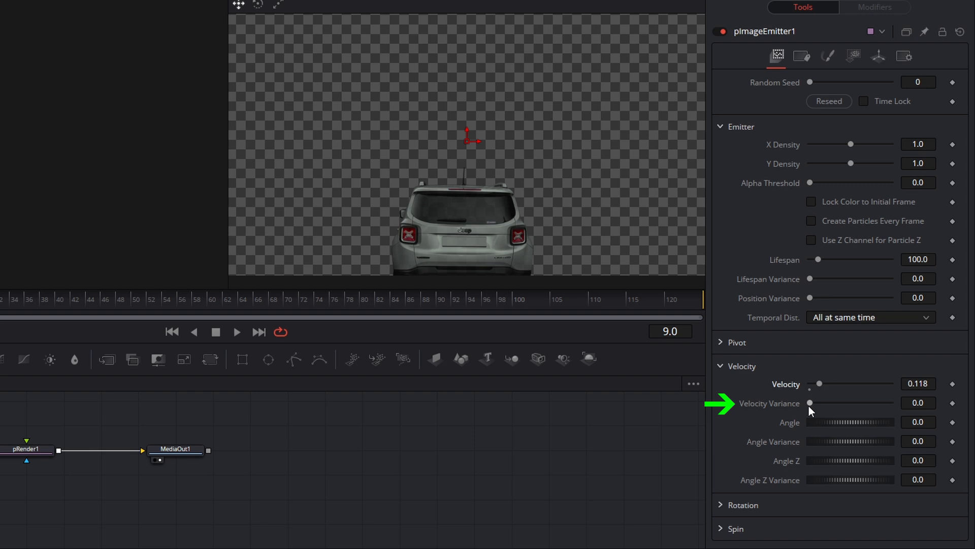
- Set the emitter's Velocity Variance to 0.079 and play the animation to check how the particles separate
{"action": "left_click_drag", "start_coordinate": [809, 403], "coordinate": [813, 404]}
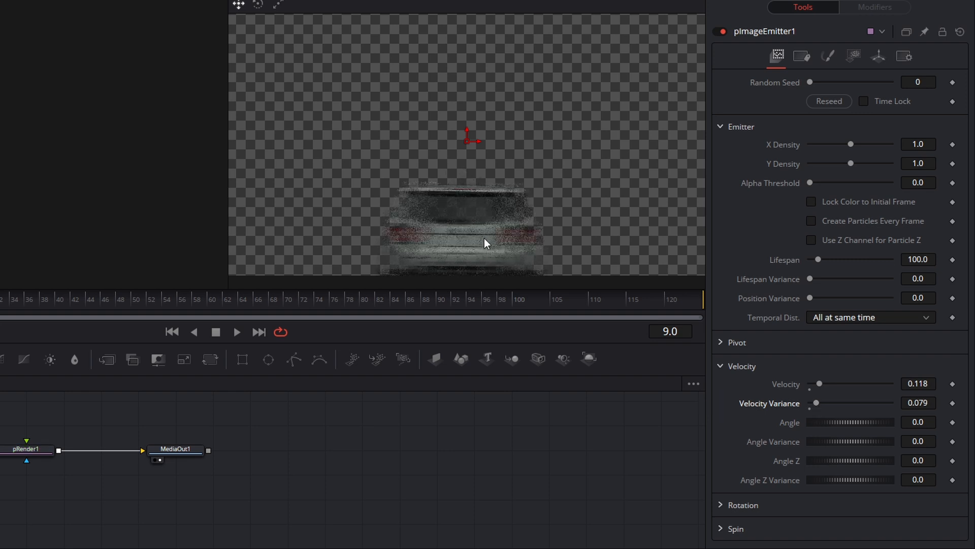
{"action": "left_click", "coordinate": [235, 332]}
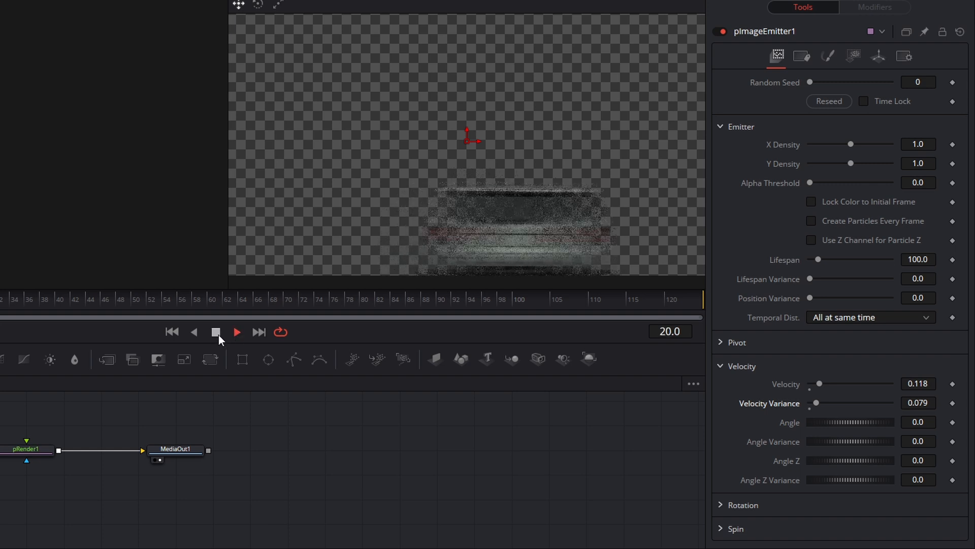
{"action": "left_click", "coordinate": [217, 333]}
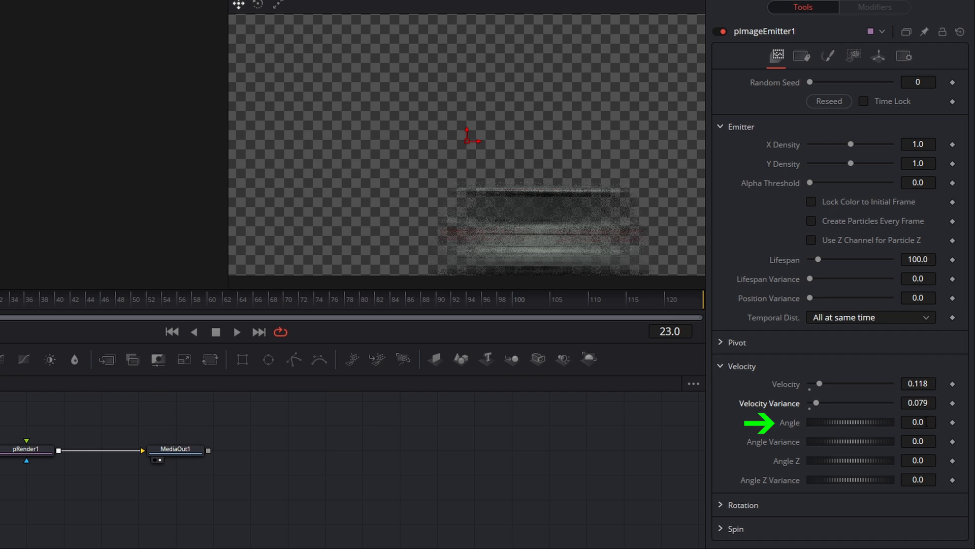
- Set the emitter's velocity Angle to 90 and its Angle Variance to 54.8
{"action": "left_click", "coordinate": [923, 422]}
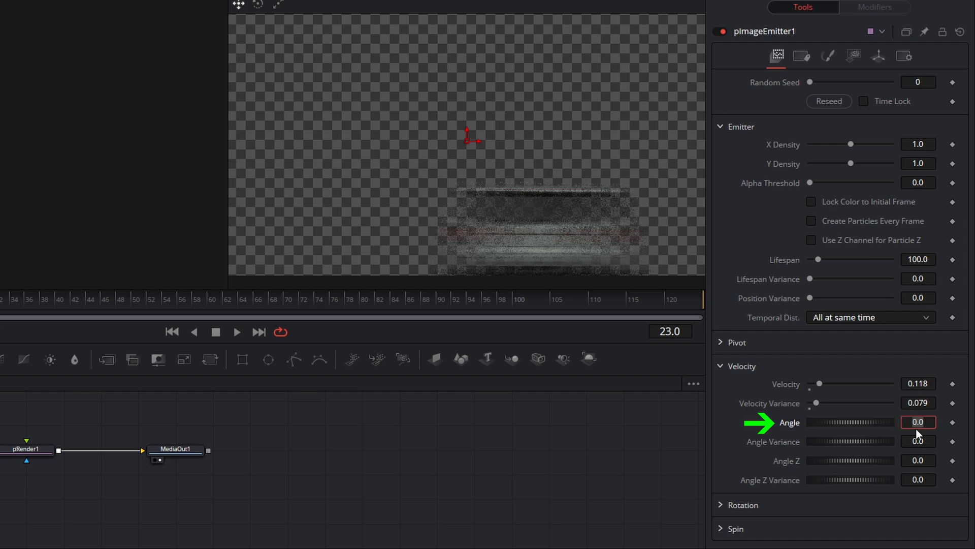
{"action": "key", "text": "Tab"}
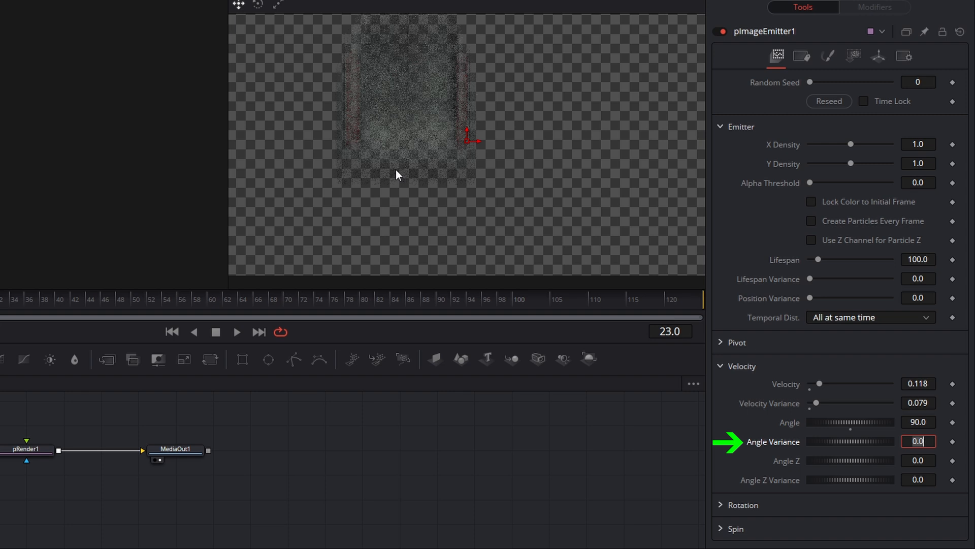
{"action": "left_click_drag", "start_coordinate": [848, 441], "coordinate": [861, 443]}
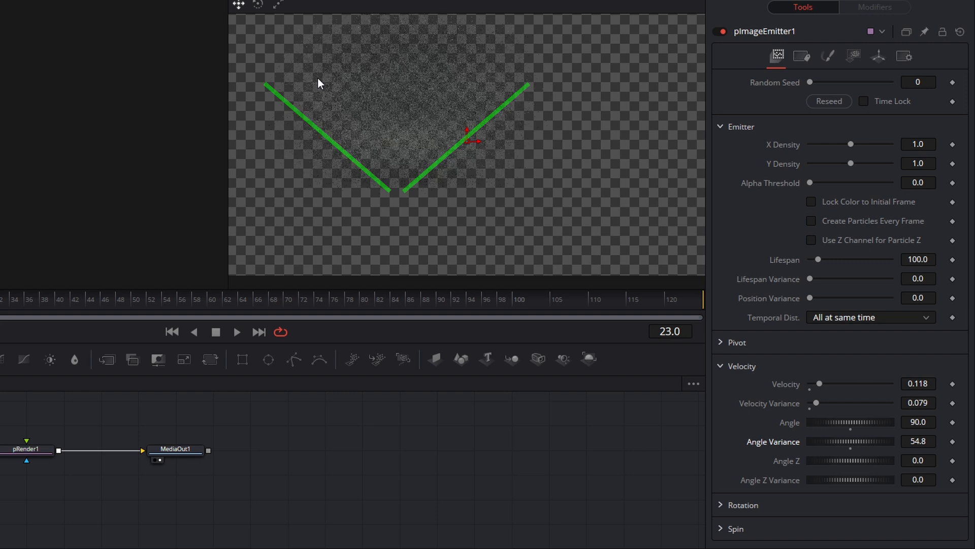
- Turn off High Quality and Motion Blur for playback and preview the particle animation from the first frame
{"action": "left_click", "coordinate": [171, 332]}
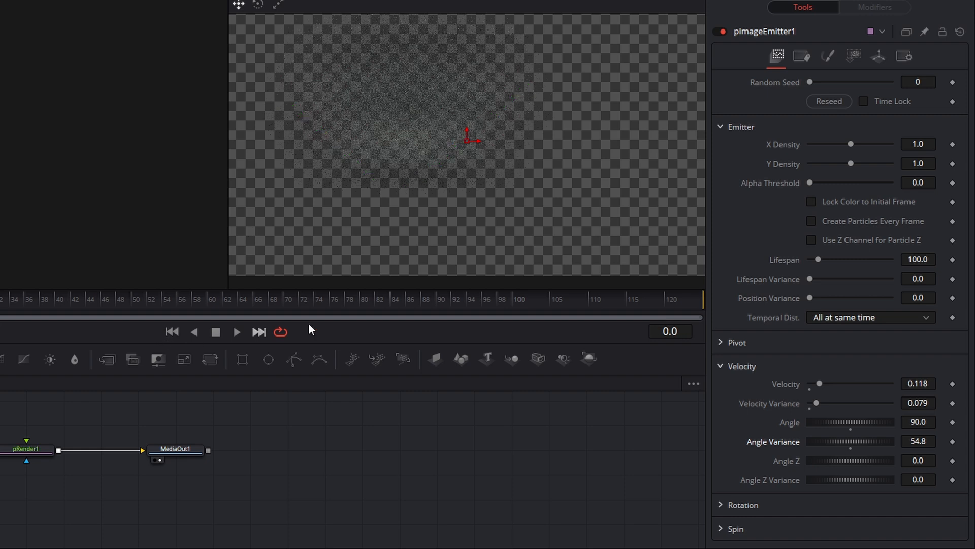
{"action": "right_click", "coordinate": [376, 330]}
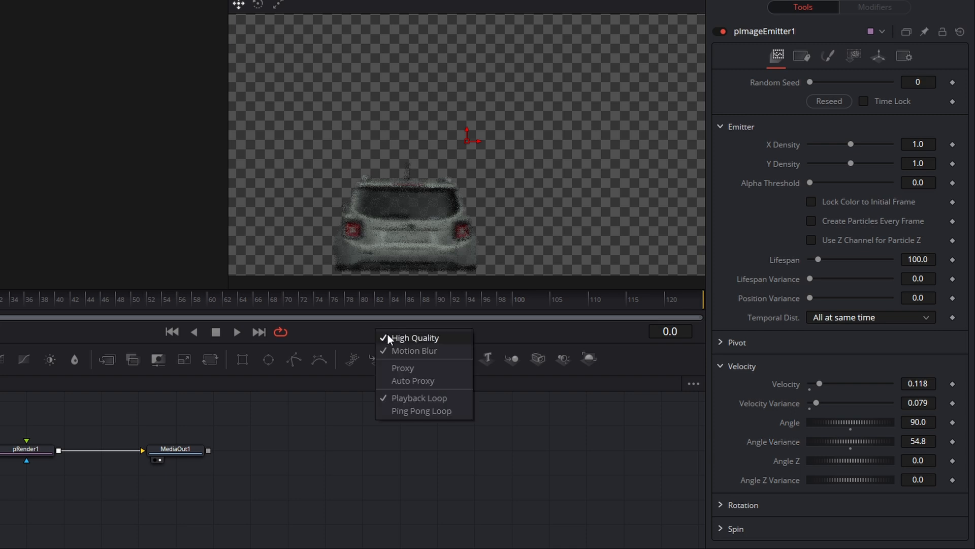
{"action": "left_click", "coordinate": [392, 337]}
{"action": "right_click", "coordinate": [379, 331]}
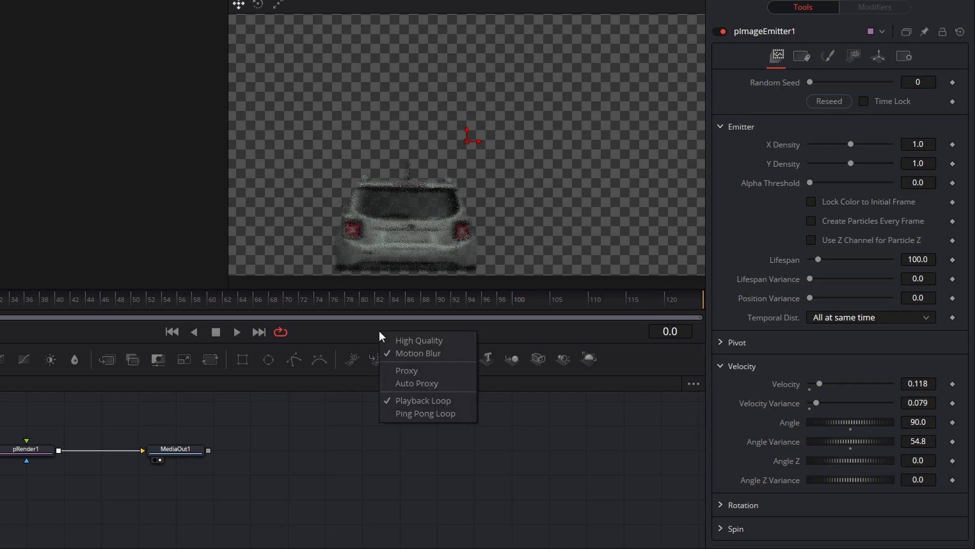
{"action": "left_click", "coordinate": [398, 350]}
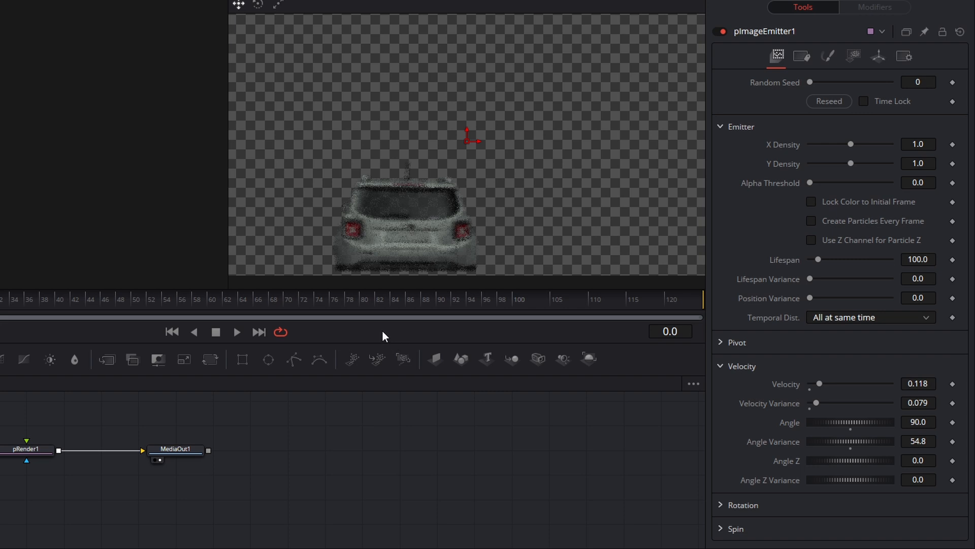
{"action": "left_click", "coordinate": [233, 331]}
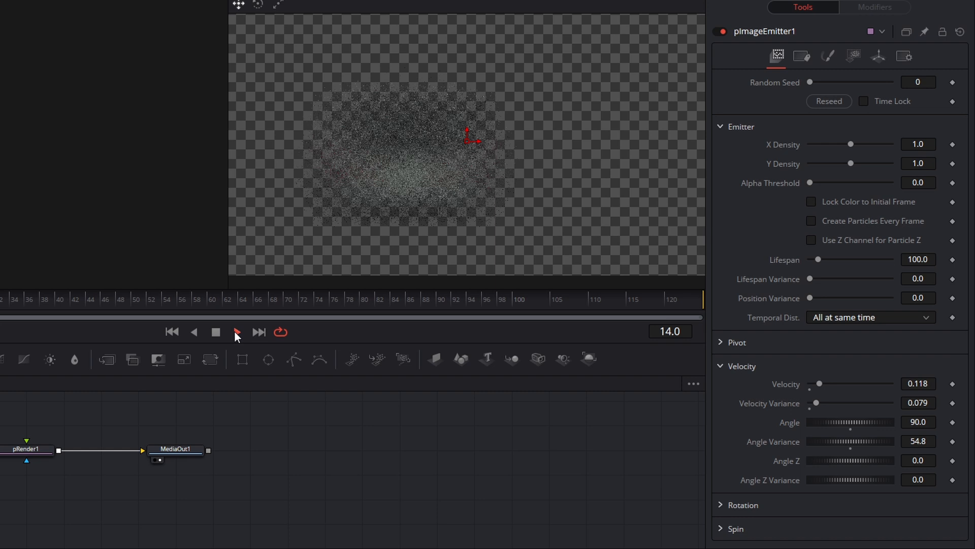
{"action": "left_click", "coordinate": [217, 331]}
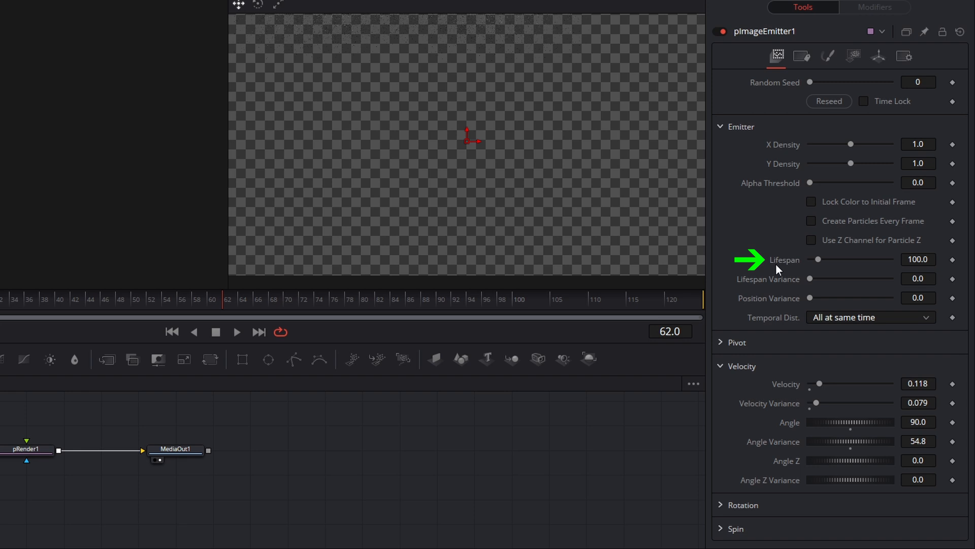
- Set the emitter's Lifespan to 124 to match the last frame, preview the animation and return to frame 0
{"action": "left_click", "coordinate": [257, 333]}
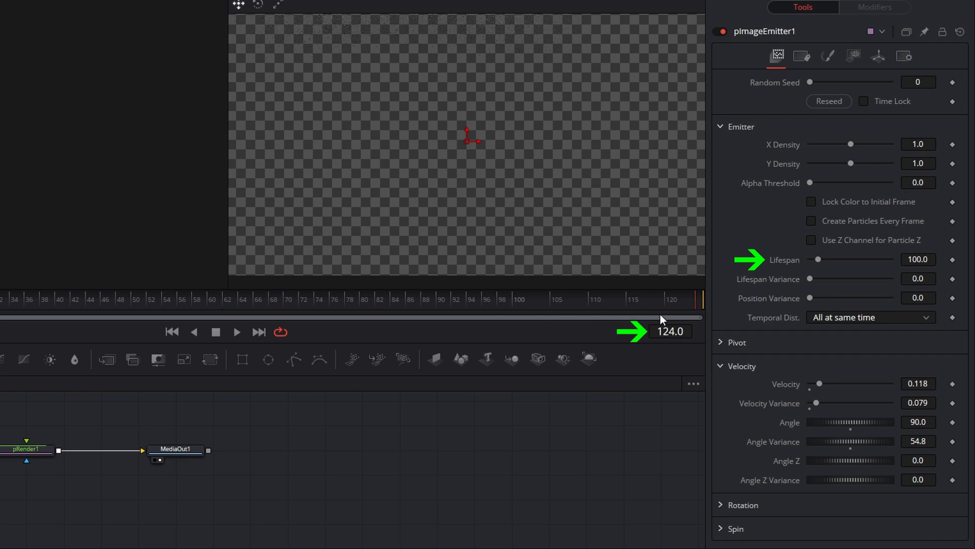
{"action": "left_click", "coordinate": [919, 259]}
{"action": "type", "text": "124"}
{"action": "key", "text": "Tab"}
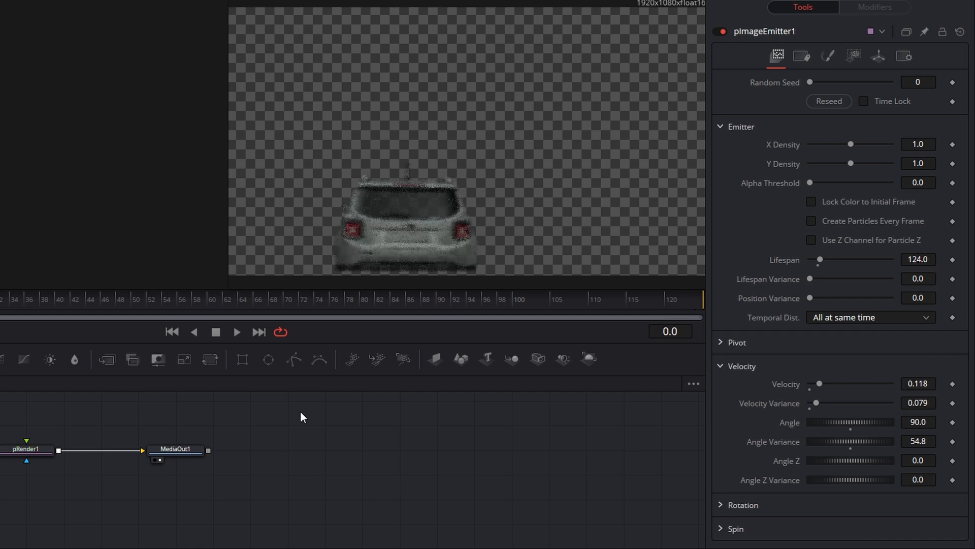
{"action": "key", "text": "space"}
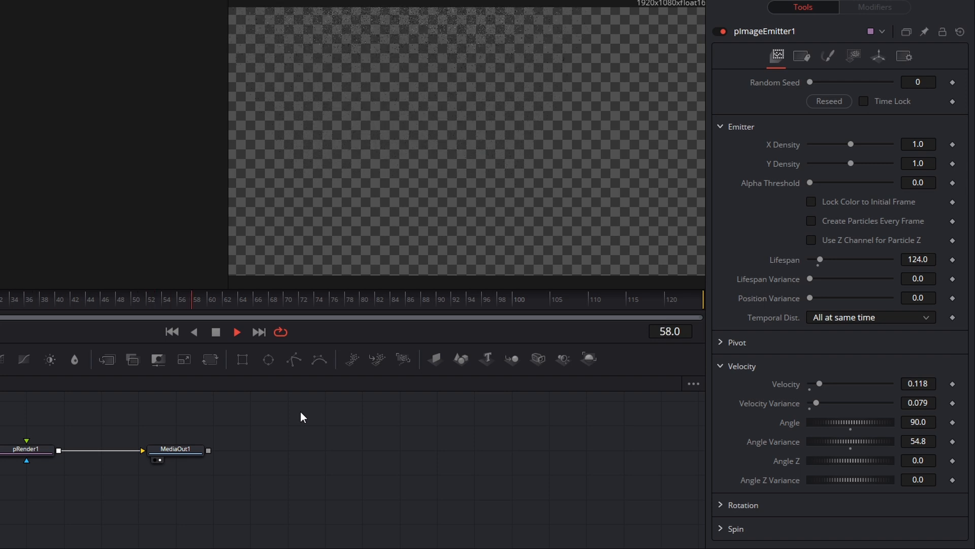
{"action": "key", "text": "space"}
{"action": "left_click", "coordinate": [171, 332]}
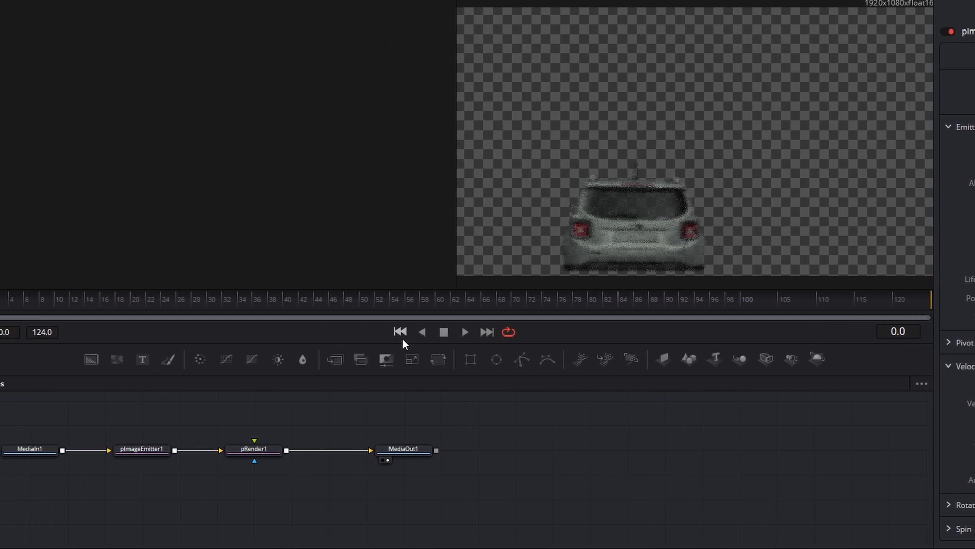
- Reshape the pImageEmitter's Size Over Life curve with a high start sloping gently down to a slightly raised end, and preview the animation
{"action": "left_click", "coordinate": [147, 447]}
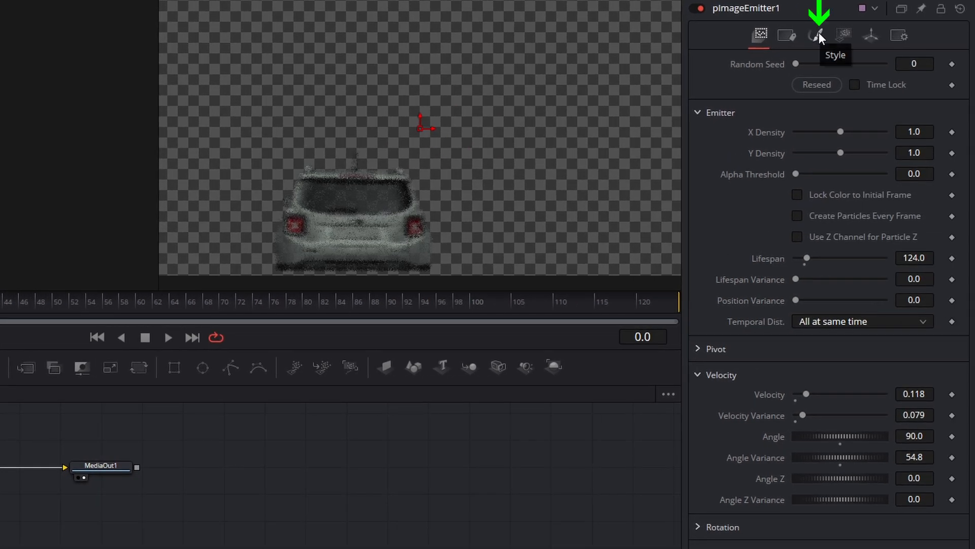
{"action": "left_click", "coordinate": [819, 32]}
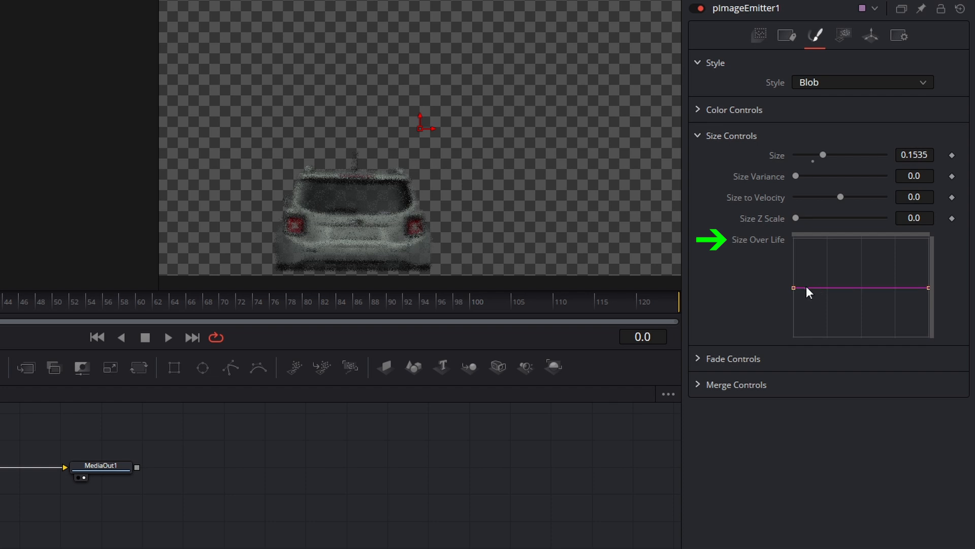
{"action": "left_click_drag", "start_coordinate": [793, 288], "coordinate": [796, 254]}
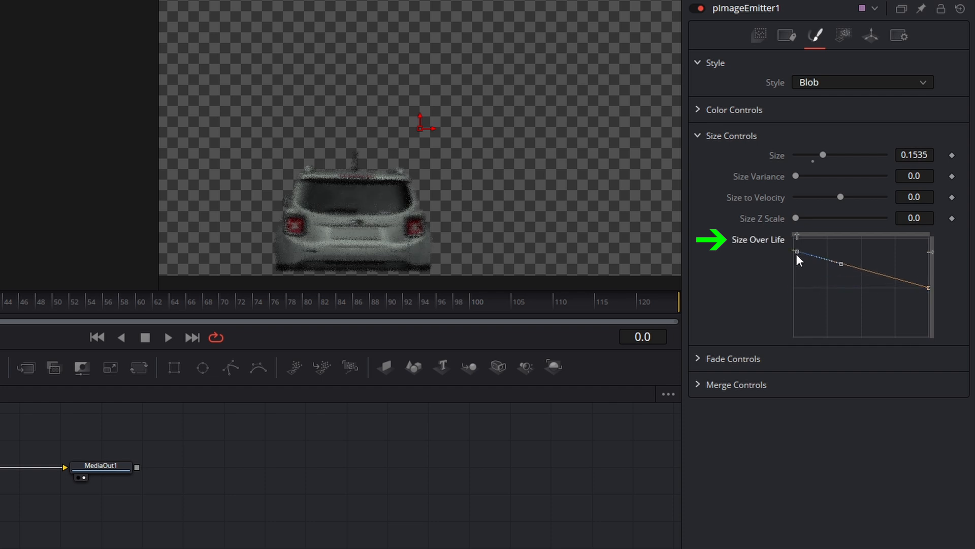
{"action": "left_click_drag", "start_coordinate": [930, 288], "coordinate": [928, 272]}
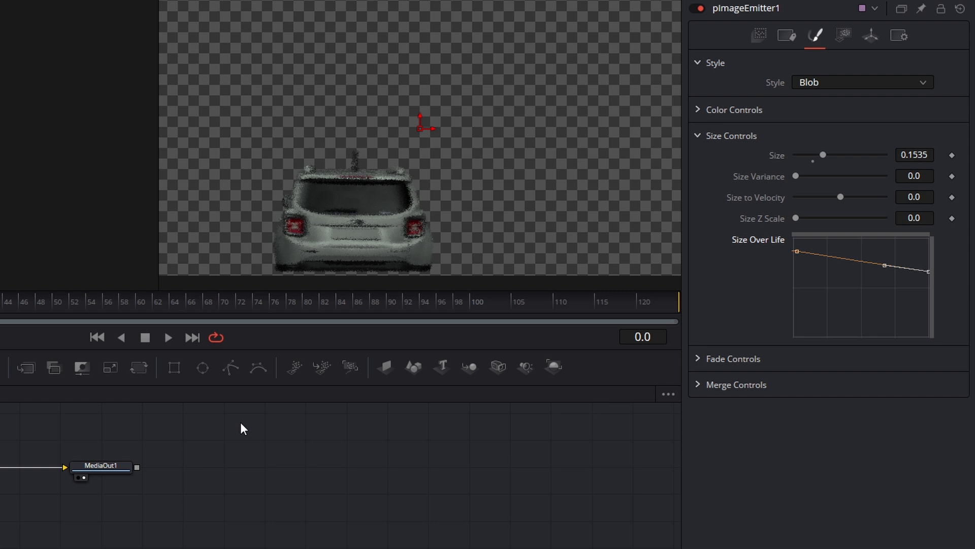
{"action": "key", "text": "space"}
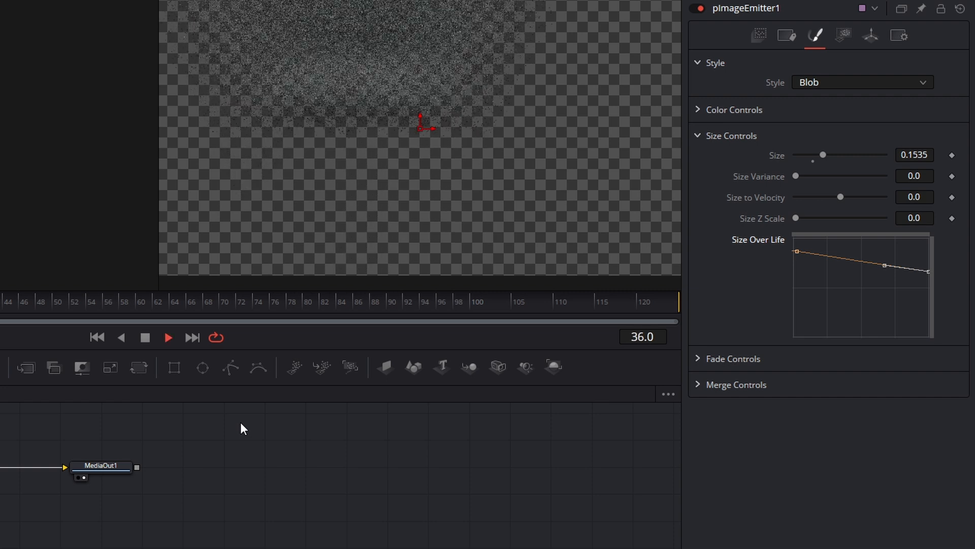
{"action": "key", "text": "space"}
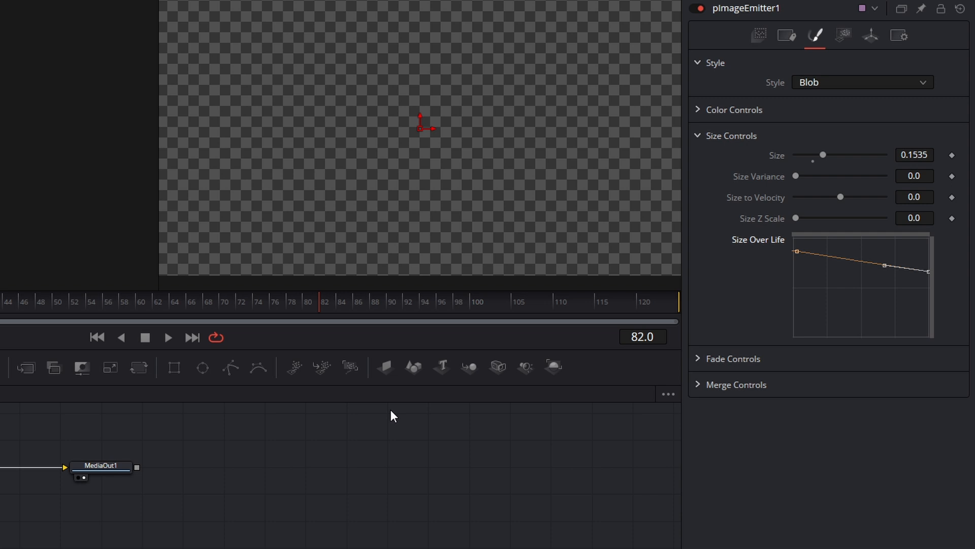
- Return to frame 0 and increase the emitter's Velocity Variance to 0.11 and Velocity to 0.157
{"action": "left_click", "coordinate": [761, 35]}
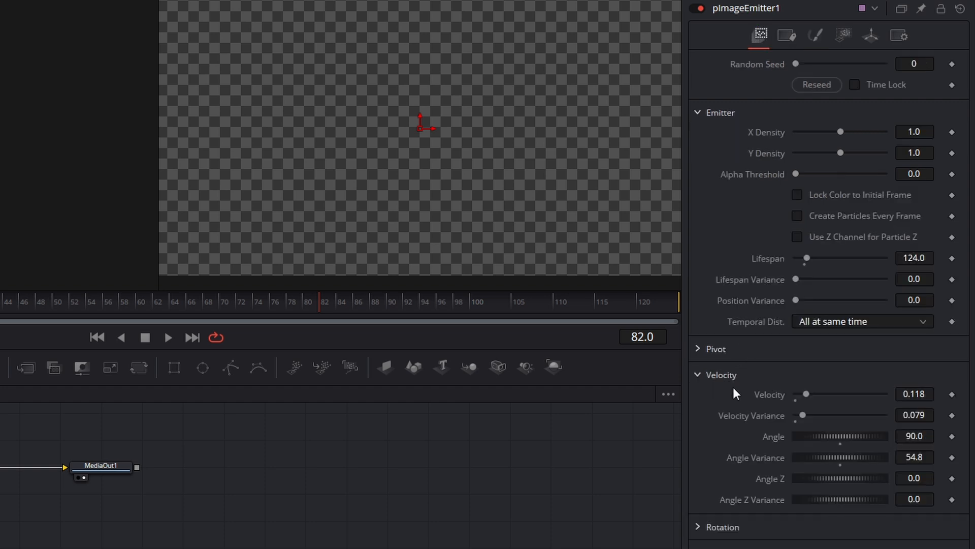
{"action": "left_click", "coordinate": [97, 337]}
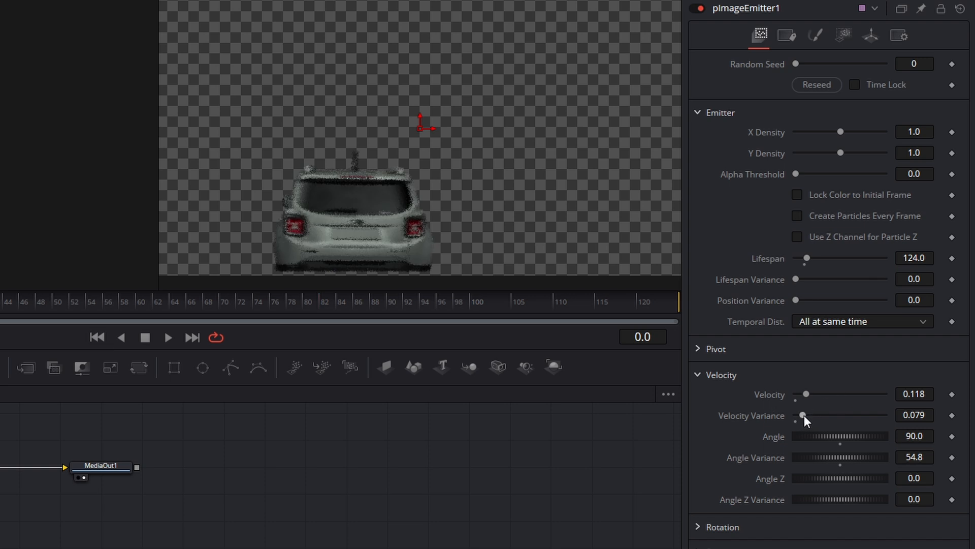
{"action": "left_click_drag", "start_coordinate": [803, 415], "coordinate": [811, 394]}
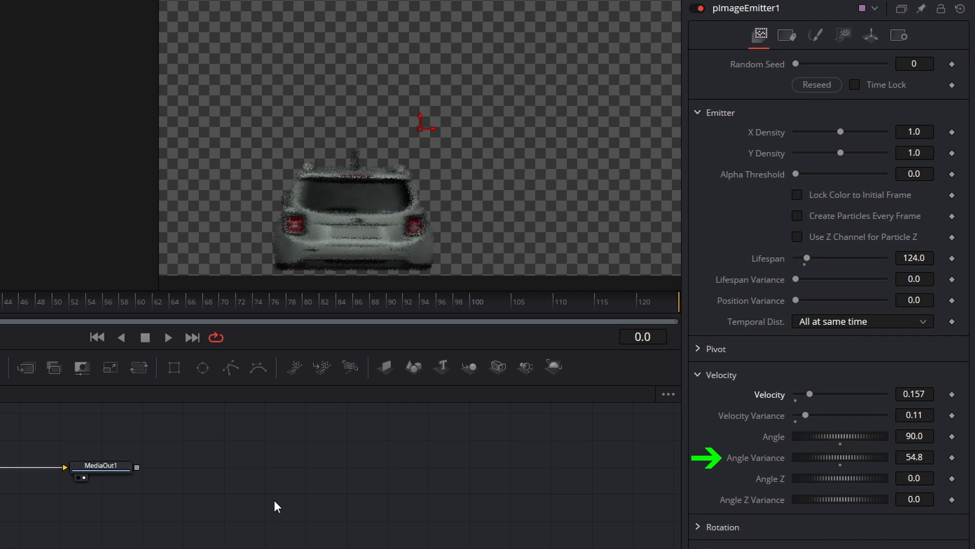
- Set the emitter's Angle Variance to 180 and play the animation to check the spread
{"action": "left_click", "coordinate": [914, 456]}
{"action": "type", "text": "180"}
{"action": "key", "text": "Tab"}
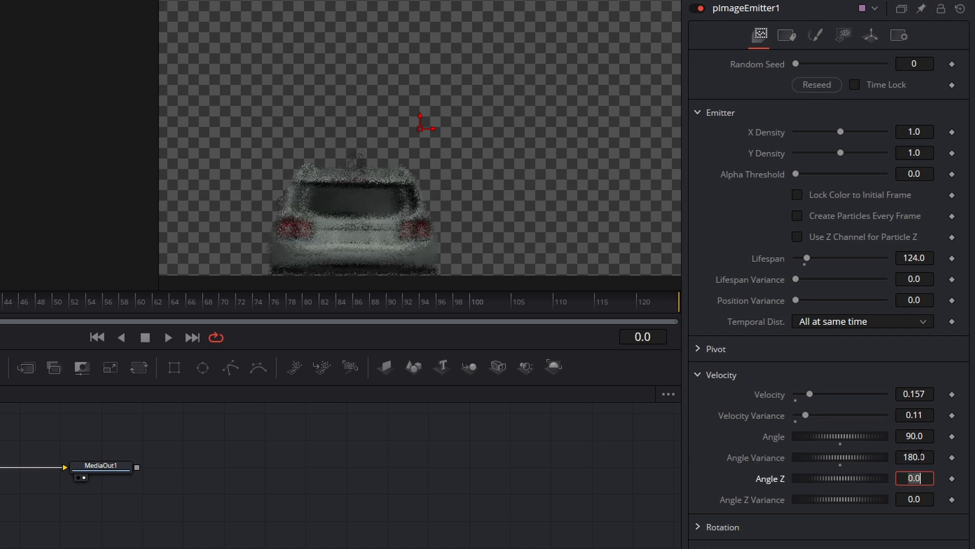
{"action": "left_click", "coordinate": [166, 337]}
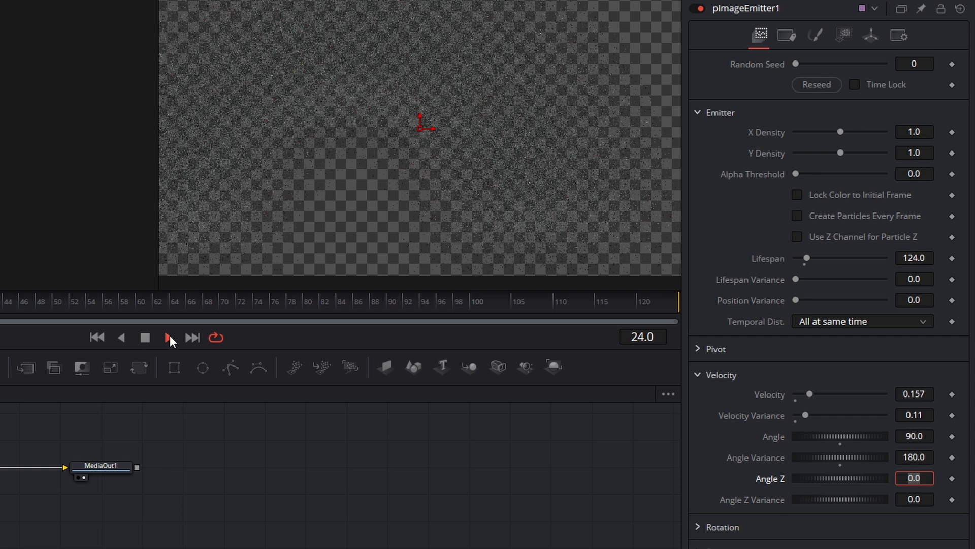
{"action": "left_click", "coordinate": [144, 337]}
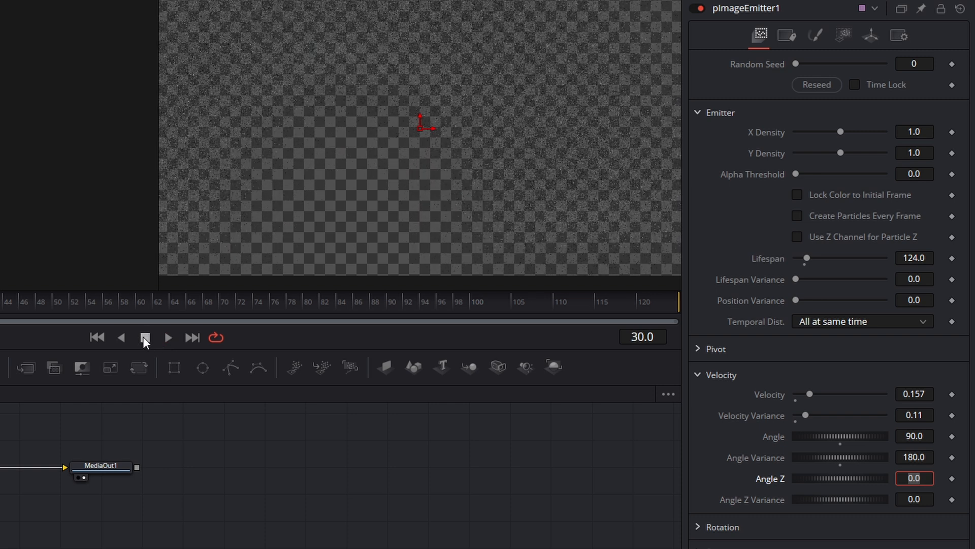
- Set the emitter's Angle Variance to 360
{"action": "left_click", "coordinate": [922, 457]}
{"action": "type", "text": "360"}
{"action": "key", "text": "Tab"}
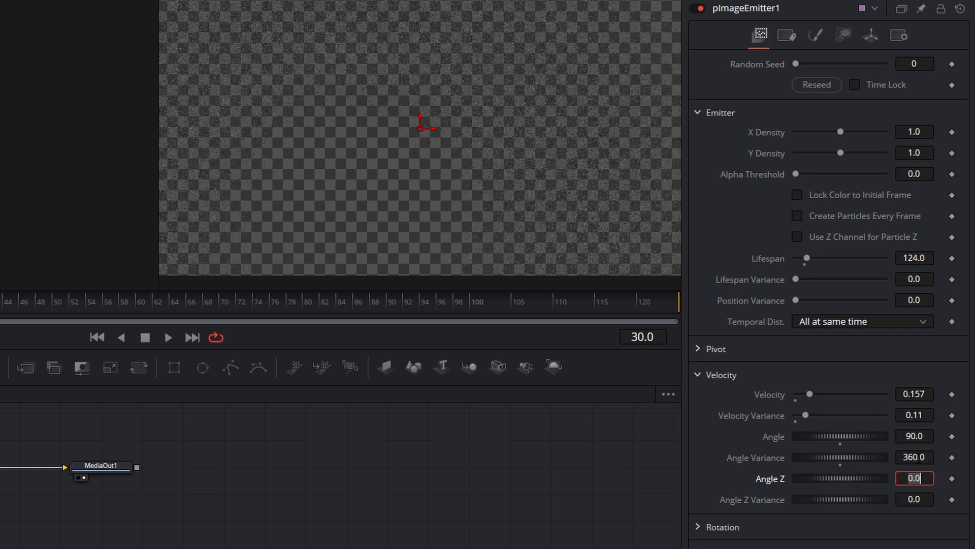
- Preview the particle spread from frame 0 and increase the pImageEmitter's particle Size to 0.1929
{"action": "left_click", "coordinate": [98, 336]}
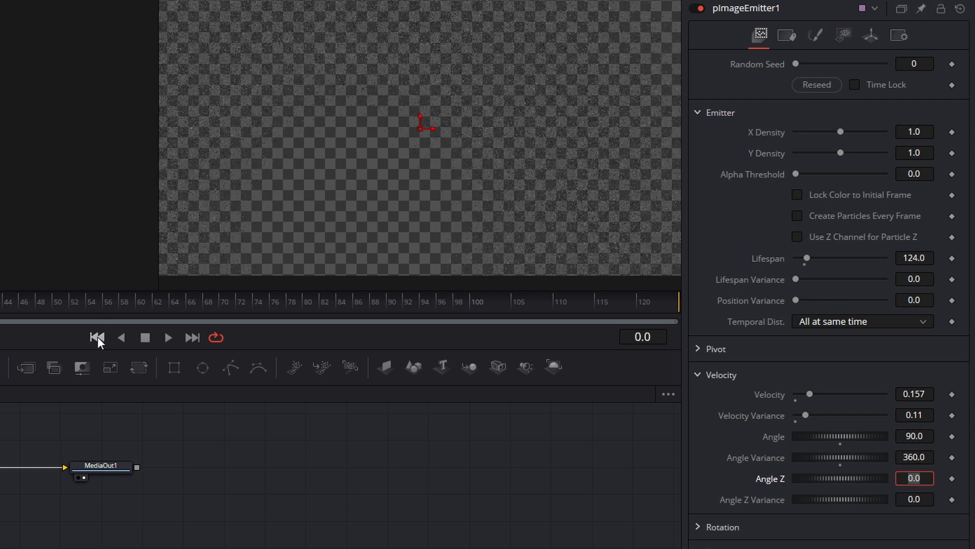
{"action": "left_click", "coordinate": [166, 336]}
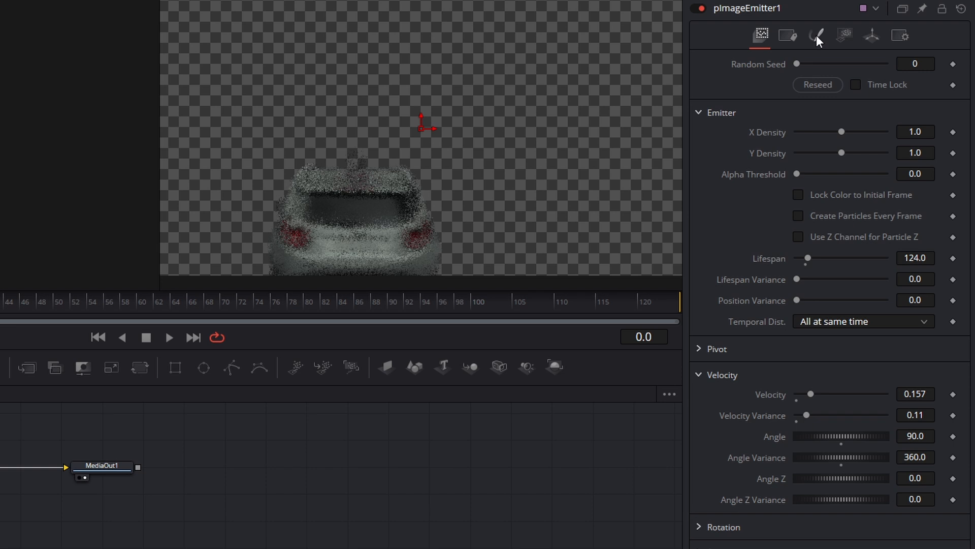
{"action": "left_click", "coordinate": [816, 35]}
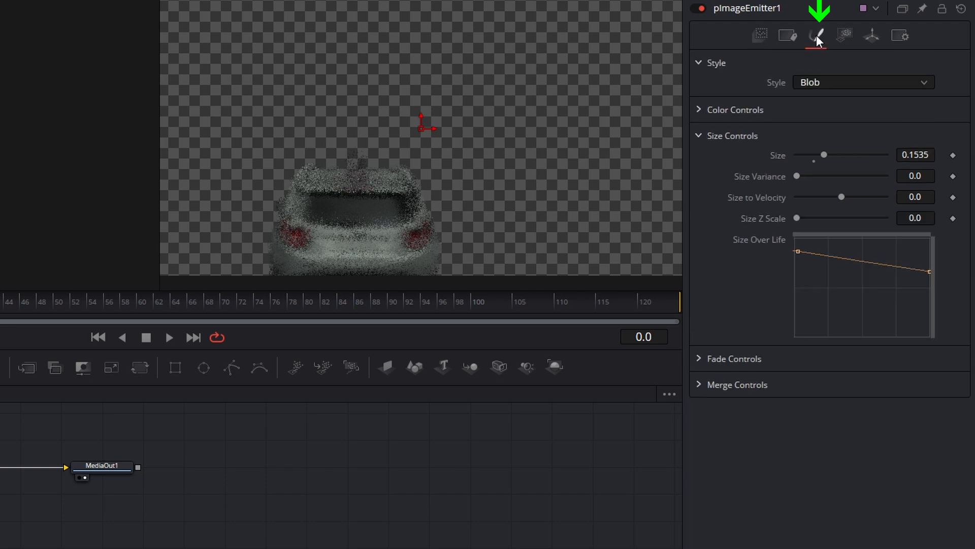
{"action": "left_click_drag", "start_coordinate": [824, 154], "coordinate": [833, 154]}
{"action": "right_click", "coordinate": [830, 155]}
{"action": "left_click", "coordinate": [783, 183]}
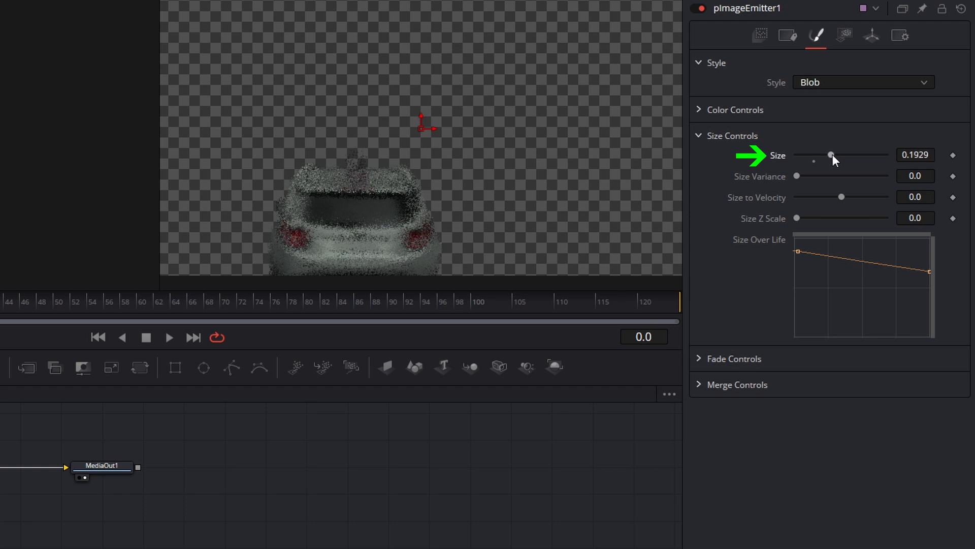
- Raise both the start and end of the Size Over Life curve, keeping a gentle downward slope, and preview the animation
{"action": "left_click_drag", "start_coordinate": [797, 251], "coordinate": [796, 242]}
{"action": "left_click_drag", "start_coordinate": [928, 271], "coordinate": [926, 257]}
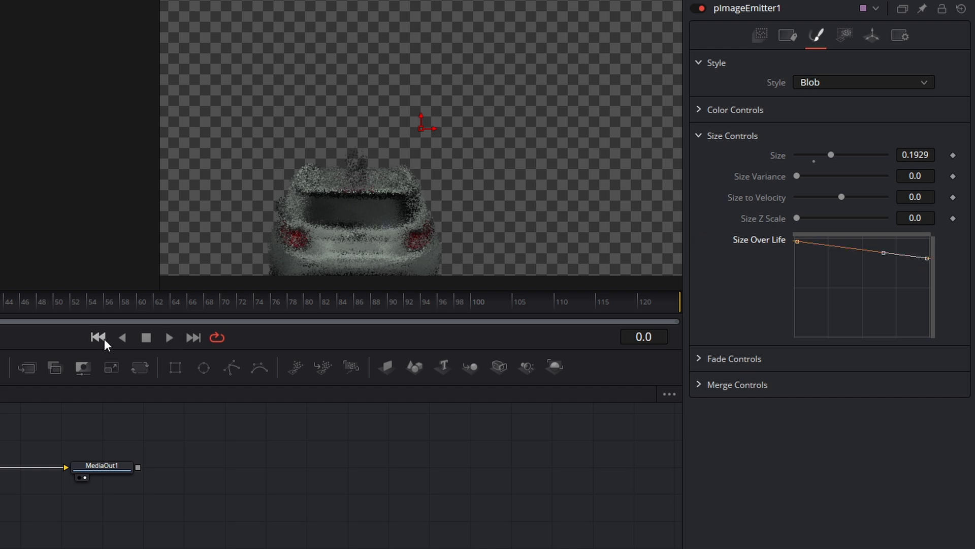
{"action": "key", "text": "space"}
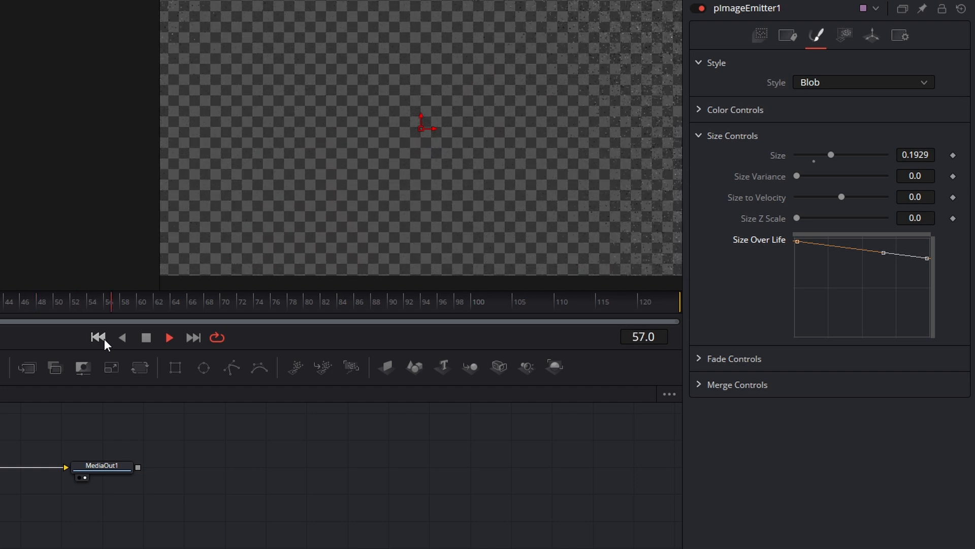
{"action": "key", "text": "space"}
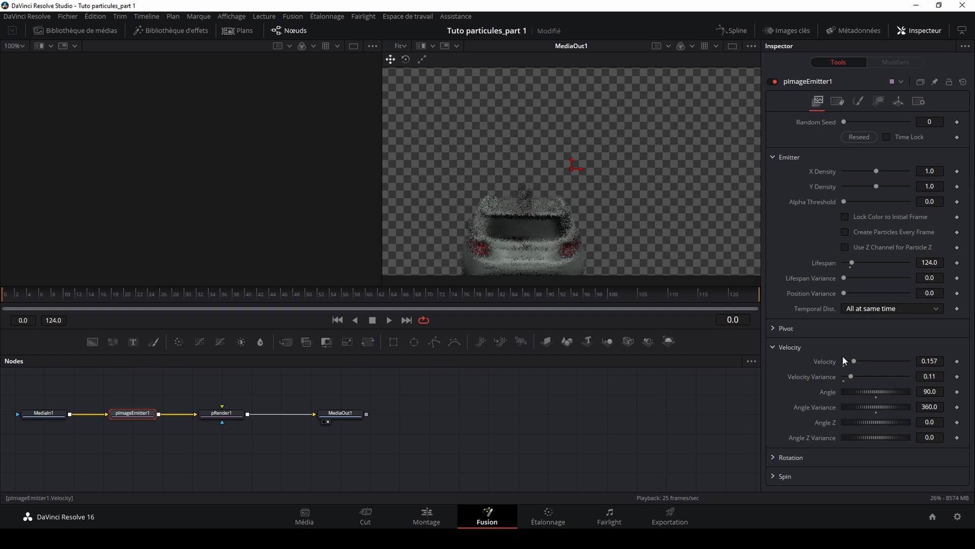
- Save the project, lower the emitter's Velocity to 0.094 and preview the animation
{"action": "key", "text": "ctrl+s"}
{"action": "left_click_drag", "start_coordinate": [854, 361], "coordinate": [849, 360]}
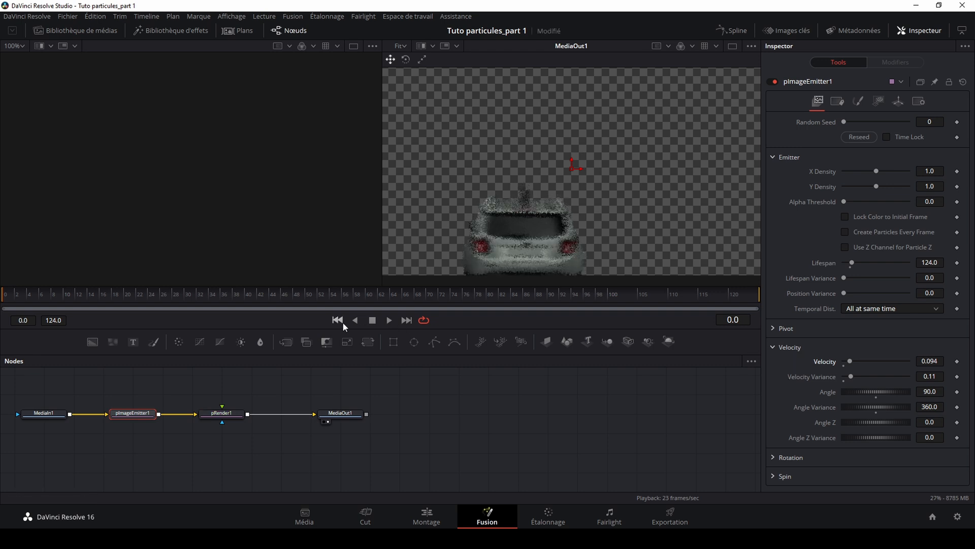
{"action": "key", "text": "space"}
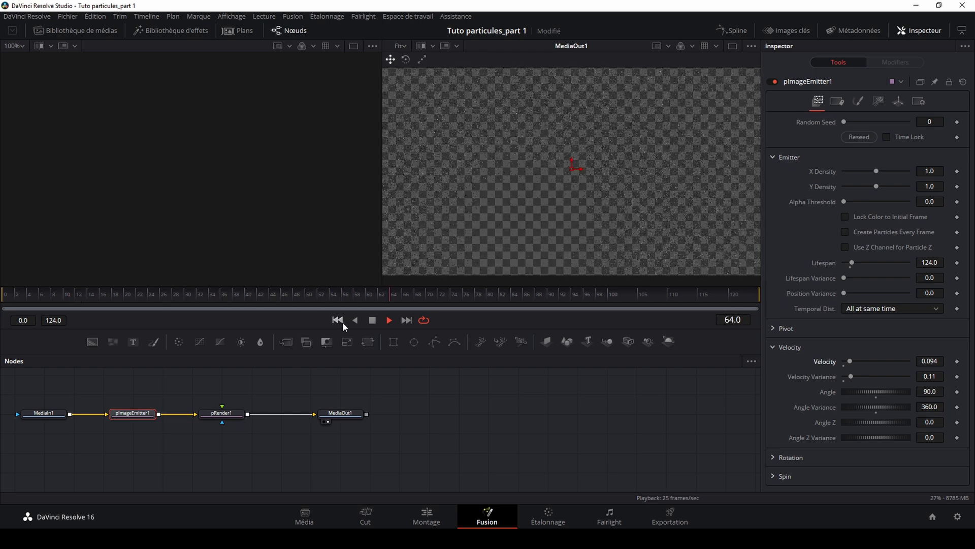
{"action": "key", "text": "space"}
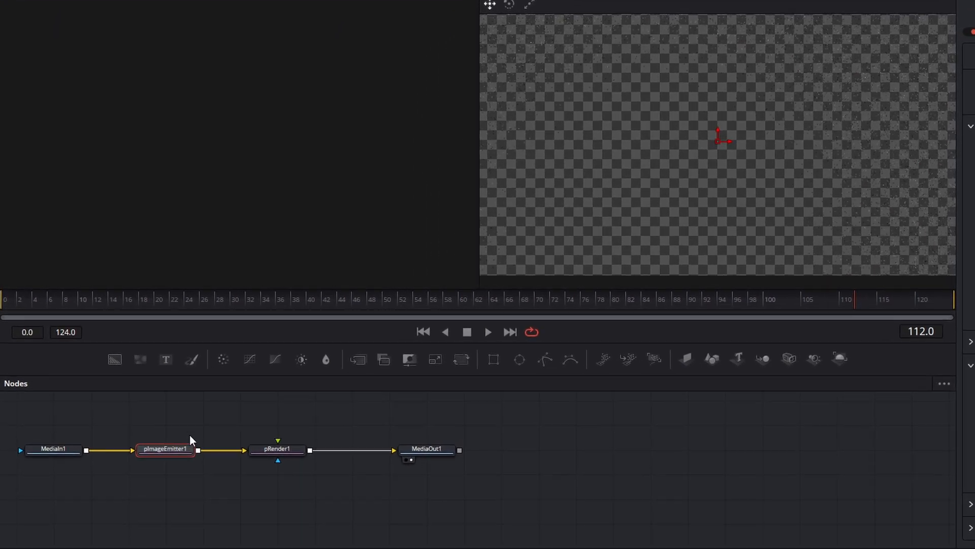
- Set the emitter's Fade Out to 0.828, preview the particles from frame 0 and save the project
{"action": "left_click", "coordinate": [174, 450]}
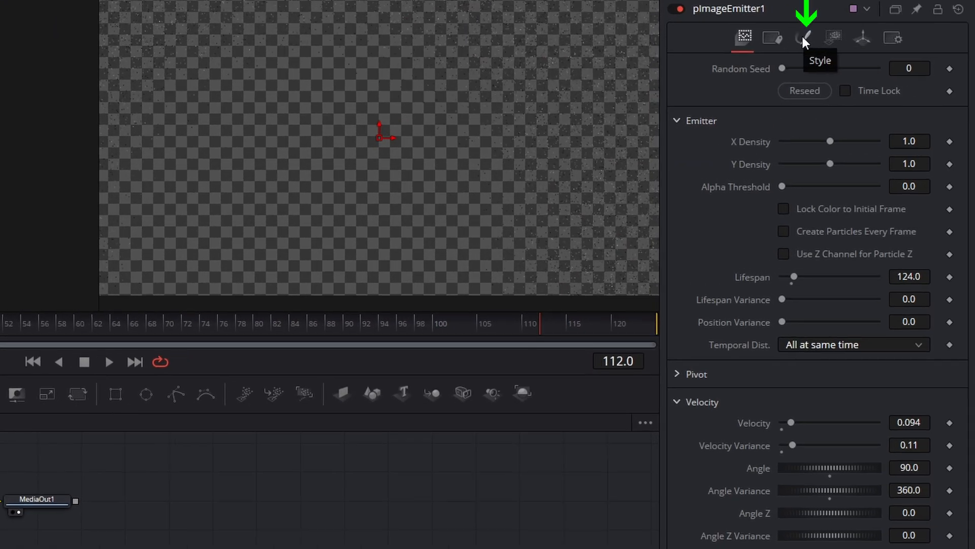
{"action": "left_click", "coordinate": [802, 40]}
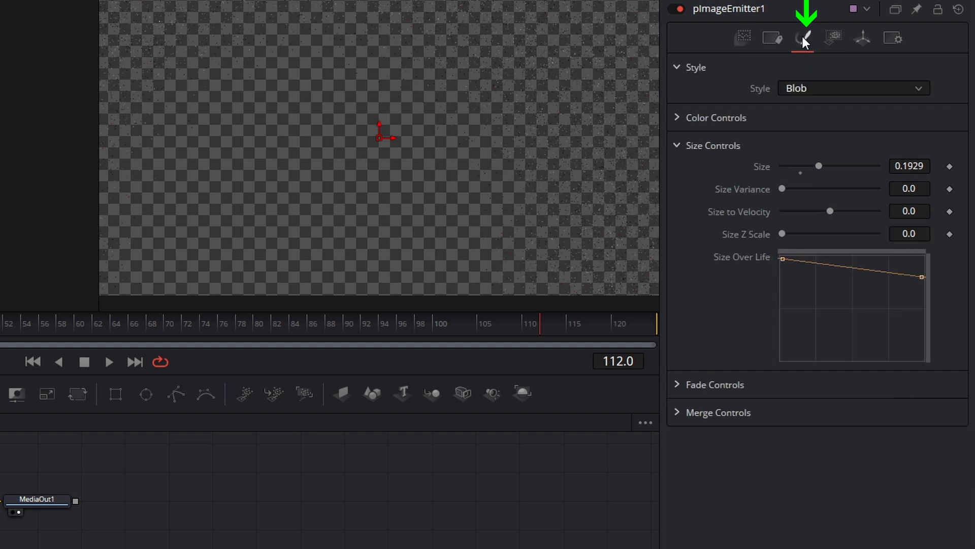
{"action": "left_click", "coordinate": [676, 384]}
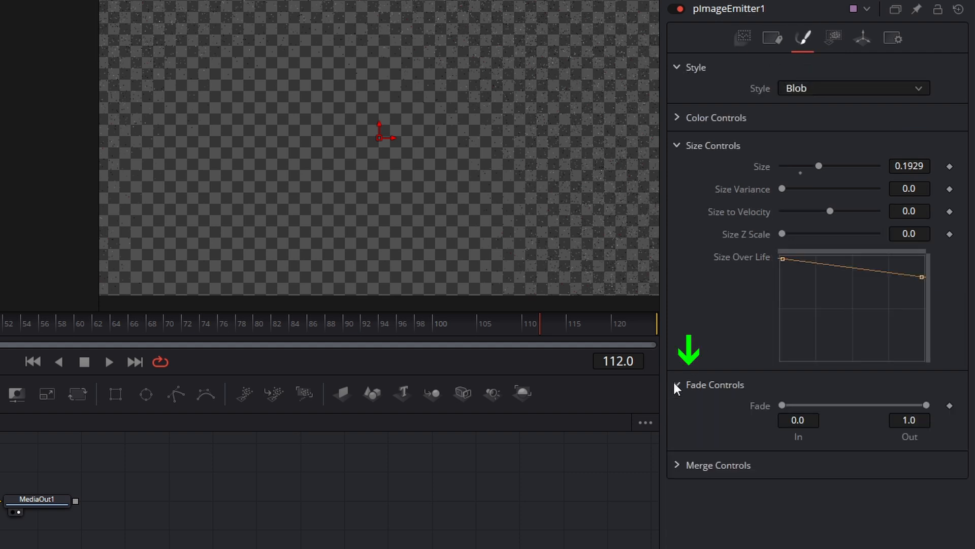
{"action": "left_click_drag", "start_coordinate": [924, 411], "coordinate": [901, 406]}
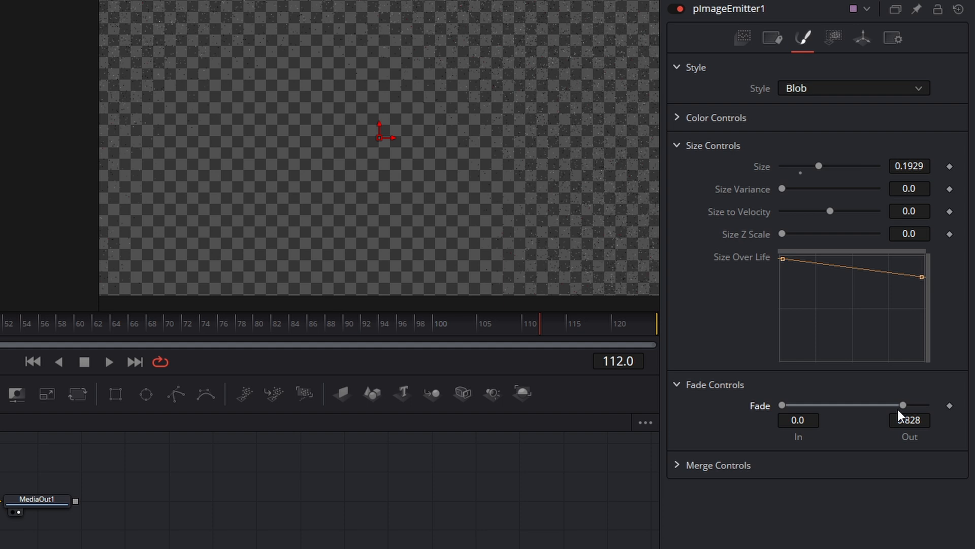
{"action": "left_click", "coordinate": [38, 361]}
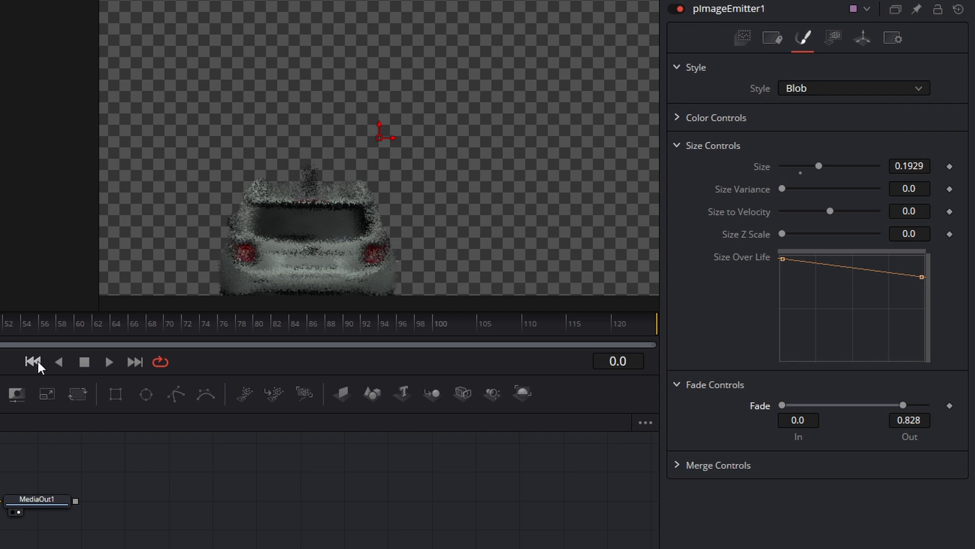
{"action": "key", "text": "space"}
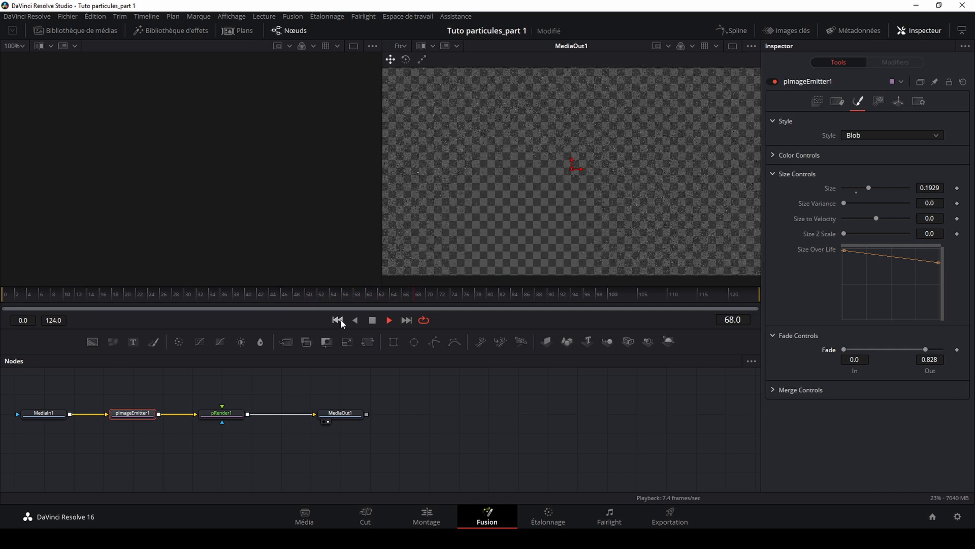
{"action": "key", "text": "space"}
{"action": "key", "text": "ctrl+s"}
- Switch to the Edit page and play the particle effect over the street photo from the timeline's start
{"action": "left_click", "coordinate": [426, 516]}
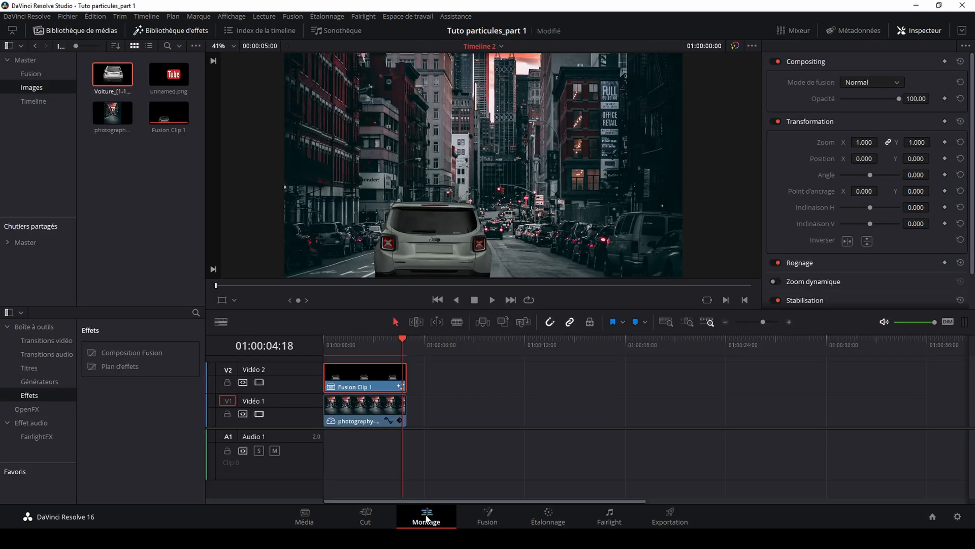
{"action": "key", "text": "Home"}
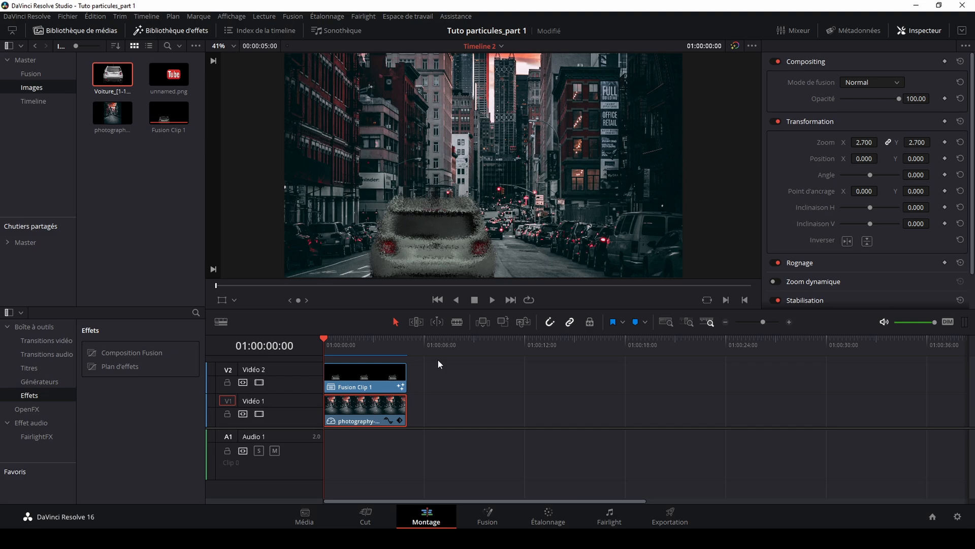
{"action": "key", "text": "space"}
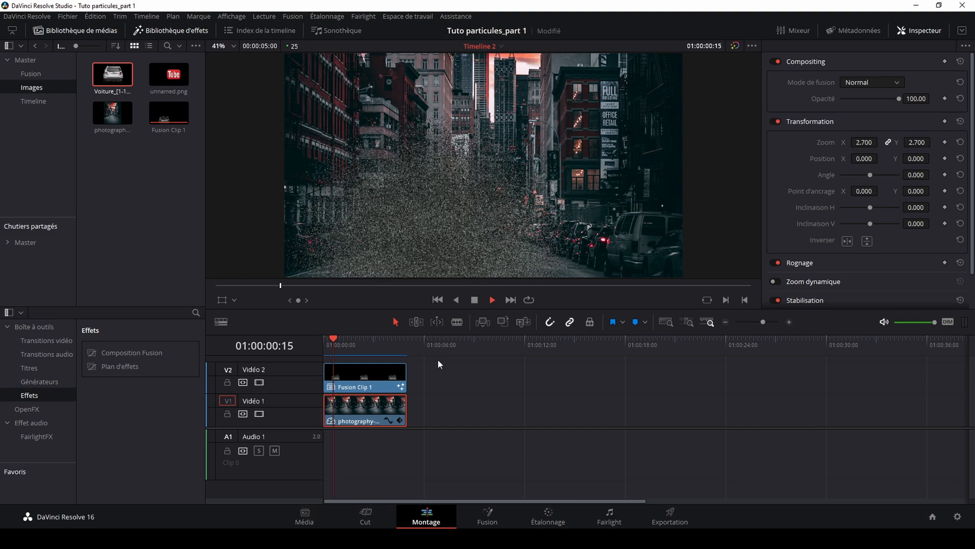
{"action": "key", "text": "End"}
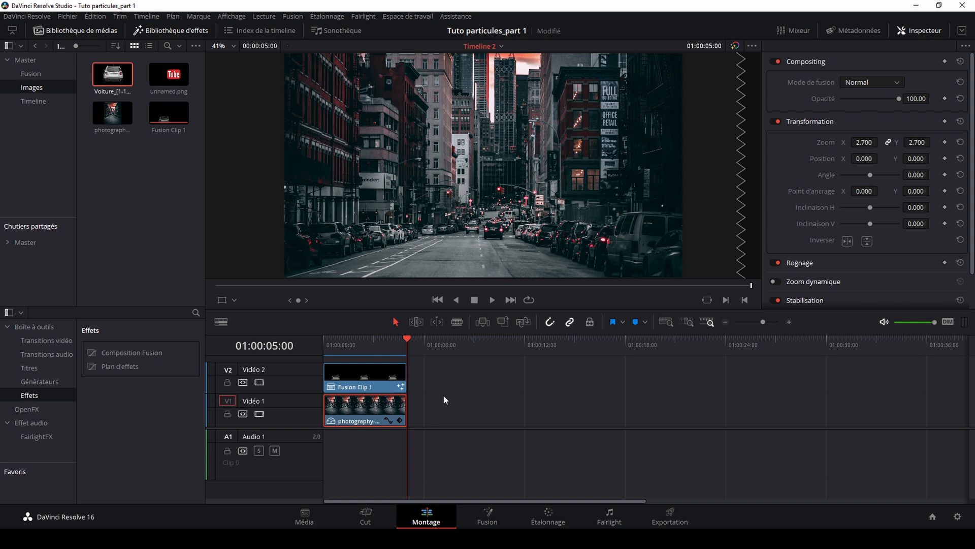
{"action": "key", "text": "Home"}
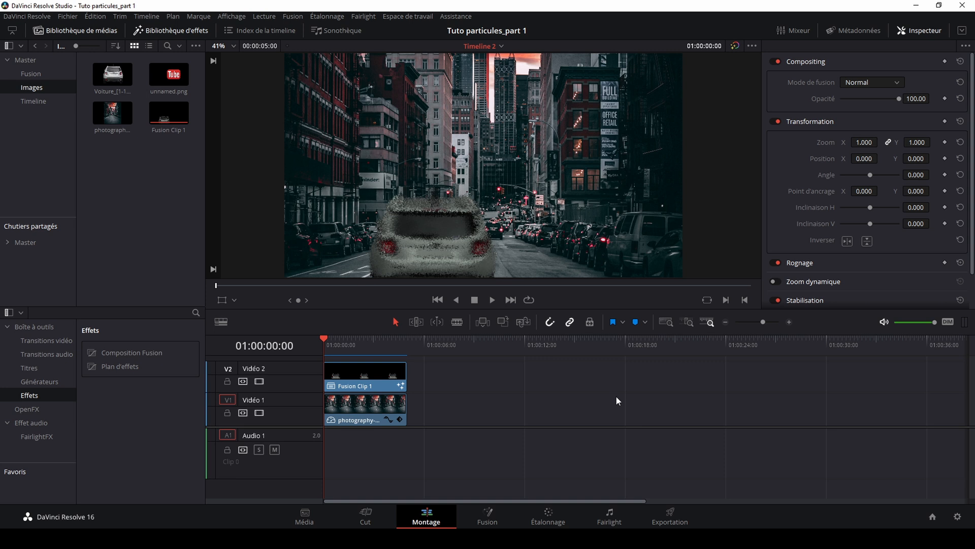
{"action": "key", "text": "space"}
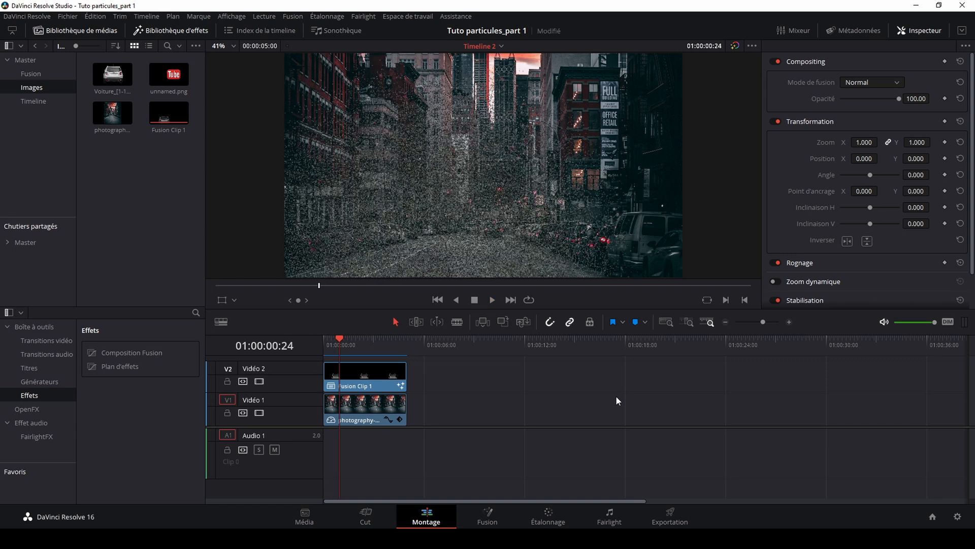
{"action": "key", "text": "j"}
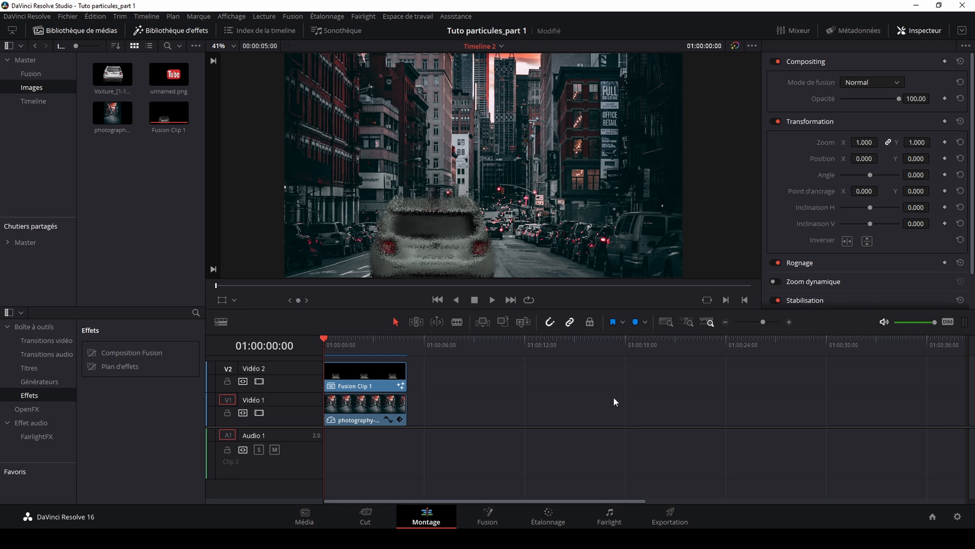
- Place the original car image on the timeline after the existing clips, view it and delete it
{"action": "left_click", "coordinate": [112, 80]}
{"action": "left_click_drag", "start_coordinate": [112, 80], "coordinate": [473, 404]}
{"action": "left_click", "coordinate": [485, 345]}
{"action": "mouse_move", "coordinate": [473, 340]}
{"action": "left_mouse_down"}
{"action": "mouse_move", "coordinate": [529, 345]}
{"action": "mouse_move", "coordinate": [476, 346]}
{"action": "mouse_move", "coordinate": [498, 347]}
{"action": "mouse_move", "coordinate": [481, 354]}
{"action": "left_mouse_up"}
{"action": "left_click", "coordinate": [503, 406]}
{"action": "key", "text": "Delete"}
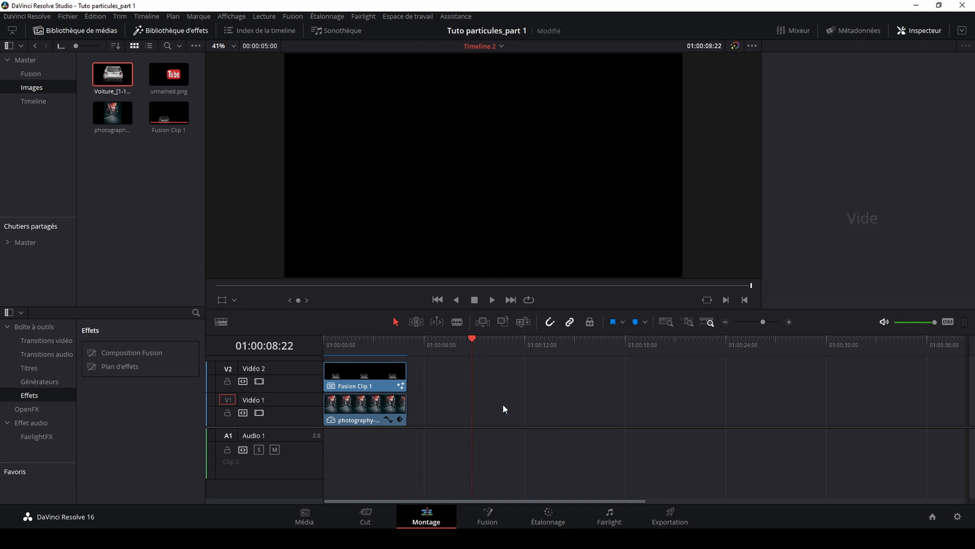
- Return the playhead to the timeline's start and open Fusion Clip 1 in its own timeline
{"action": "left_click", "coordinate": [322, 345]}
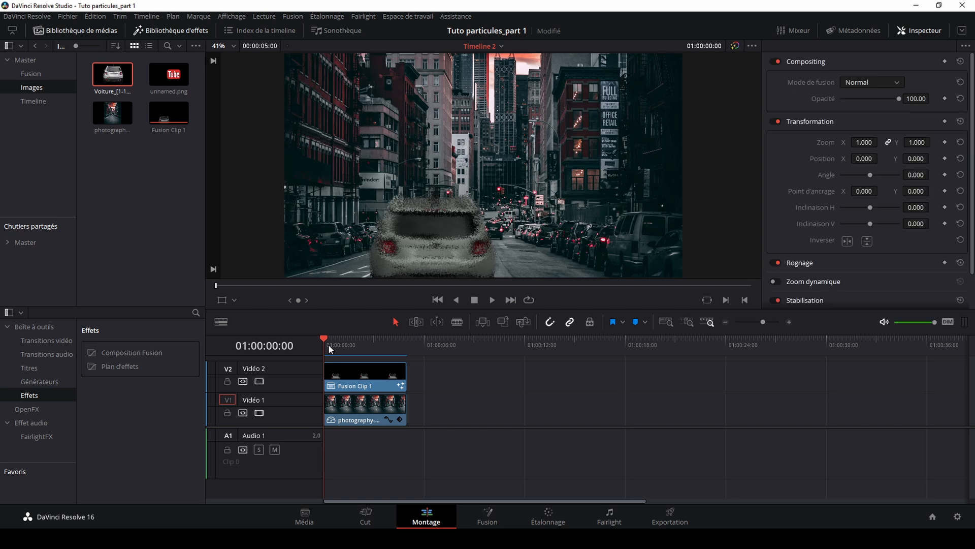
{"action": "left_click", "coordinate": [357, 378]}
{"action": "left_click", "coordinate": [440, 394]}
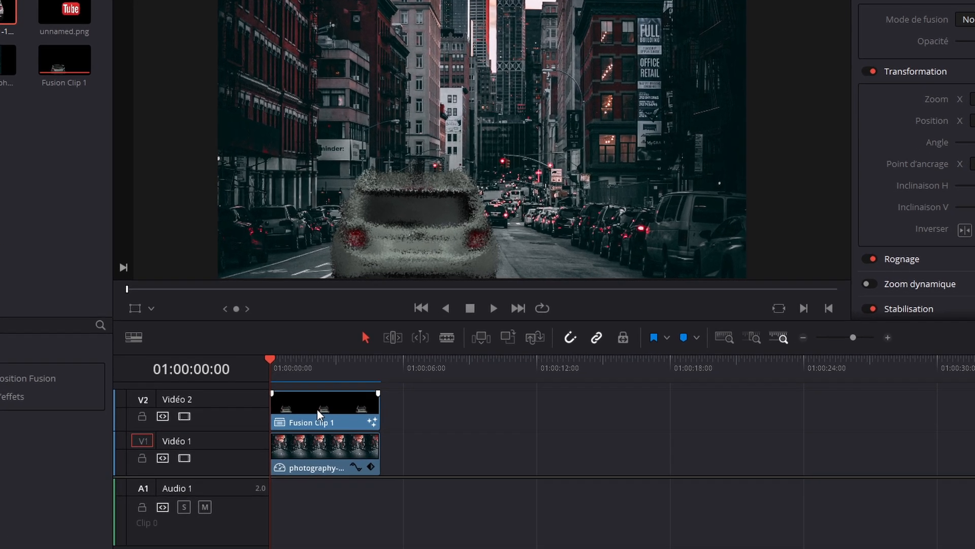
{"action": "left_click", "coordinate": [359, 375]}
{"action": "right_click", "coordinate": [316, 409]}
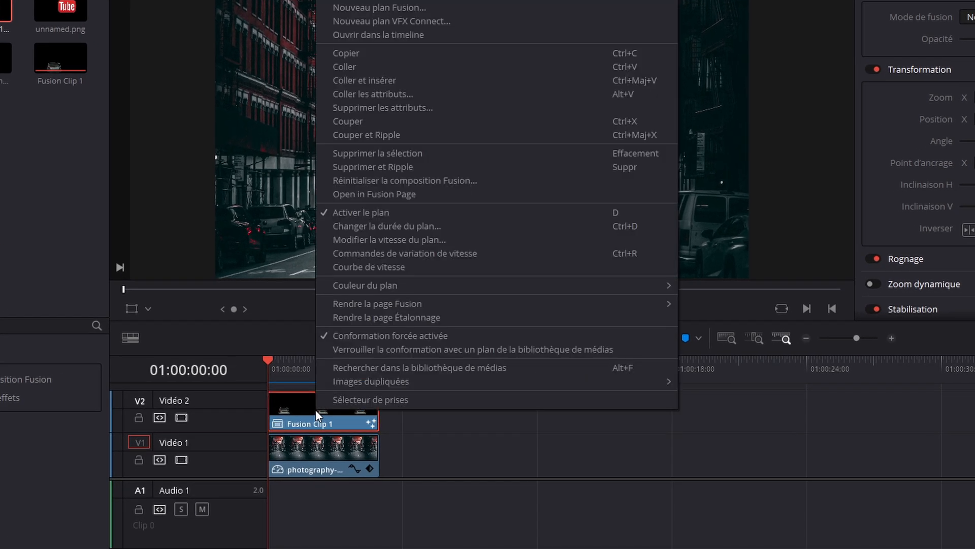
{"action": "left_click", "coordinate": [368, 32]}
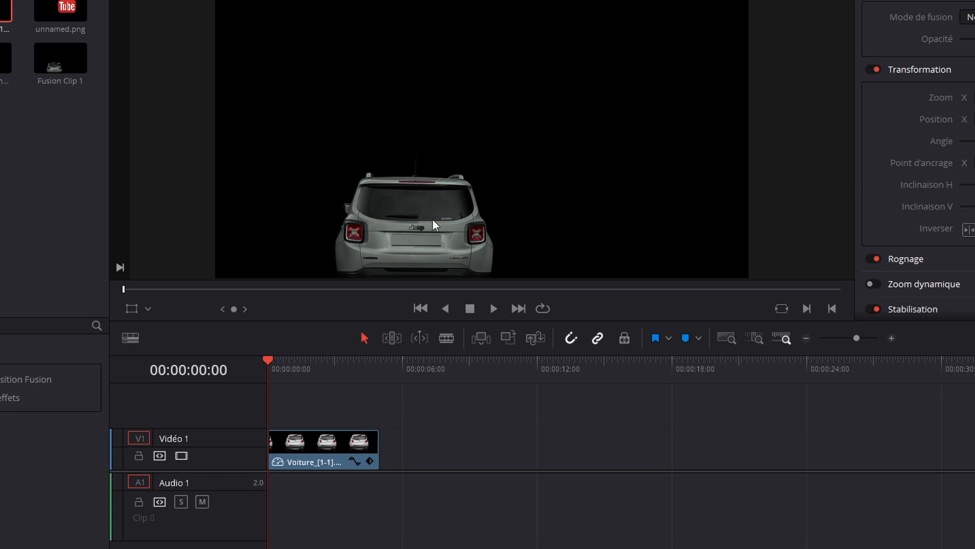
- Copy the graded car clip inside Fusion Clip 1 and reopen Timeline 2 from the Timeline bin
{"action": "left_click", "coordinate": [340, 442]}
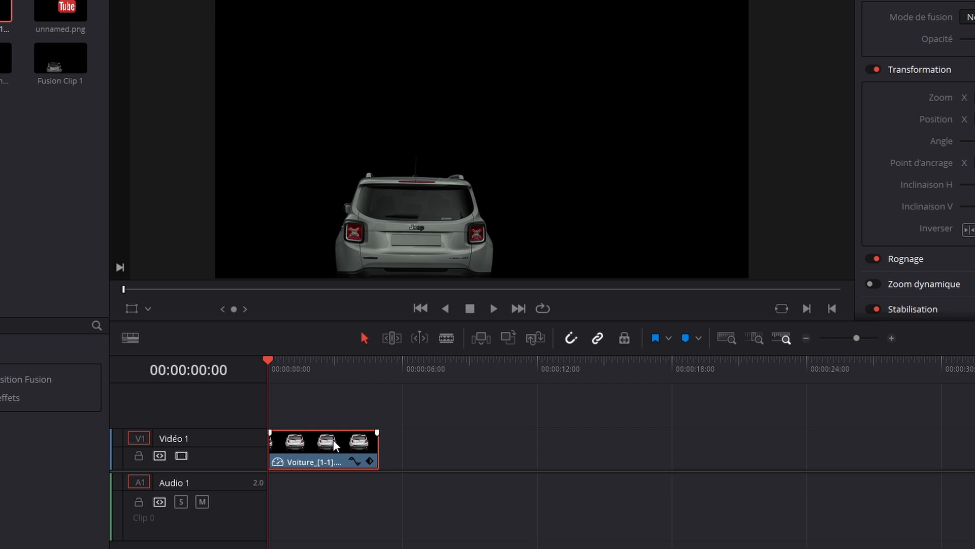
{"action": "left_click", "coordinate": [56, 134]}
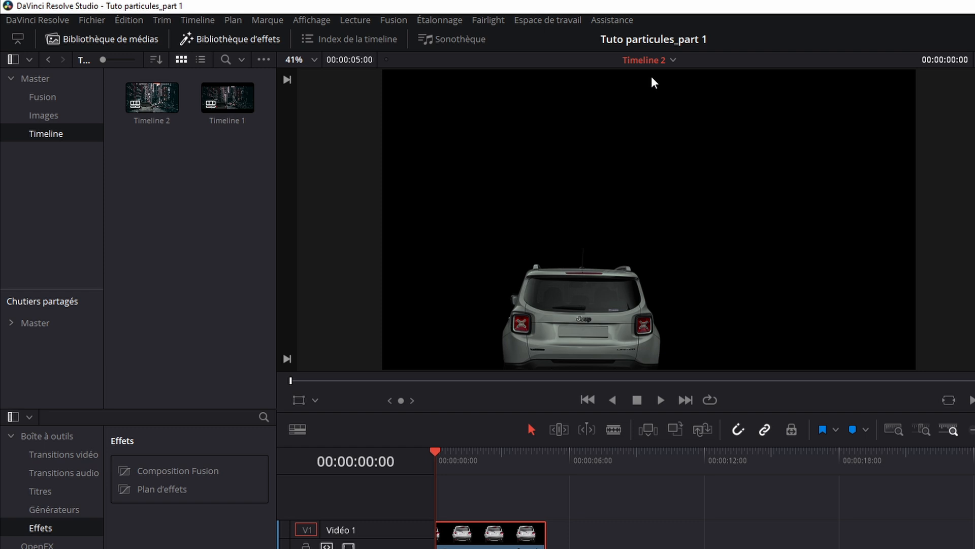
{"action": "left_click", "coordinate": [154, 101]}
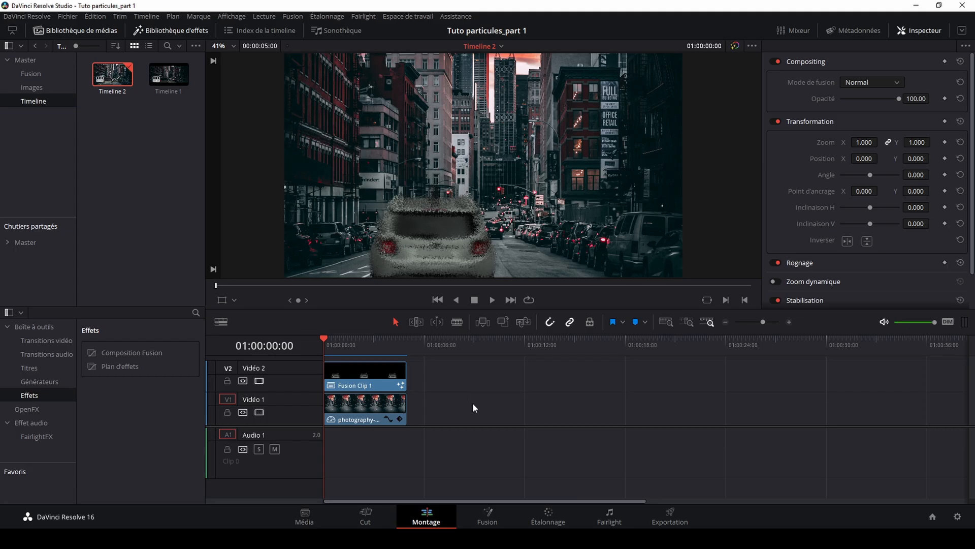
- Paste the copied car clip onto Video 1 at 01:00:05:16, after the existing clips
{"action": "left_click", "coordinate": [370, 405]}
{"action": "left_click", "coordinate": [492, 300]}
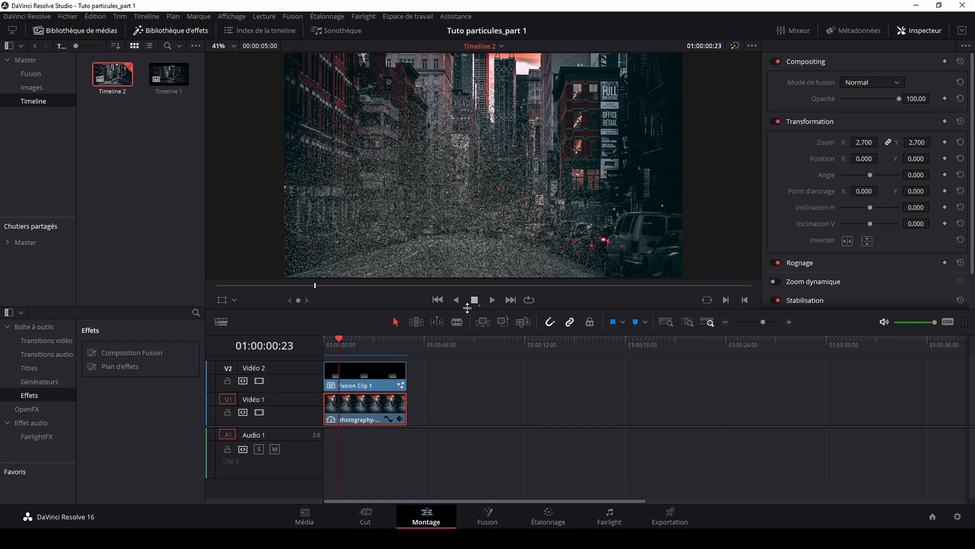
{"action": "key", "text": "End"}
{"action": "right_click", "coordinate": [452, 382]}
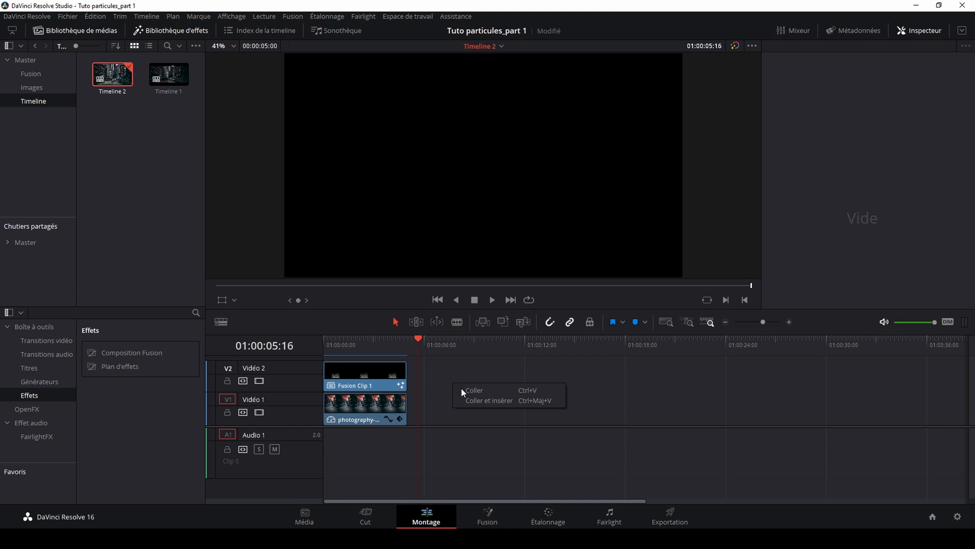
{"action": "left_click", "coordinate": [469, 392]}
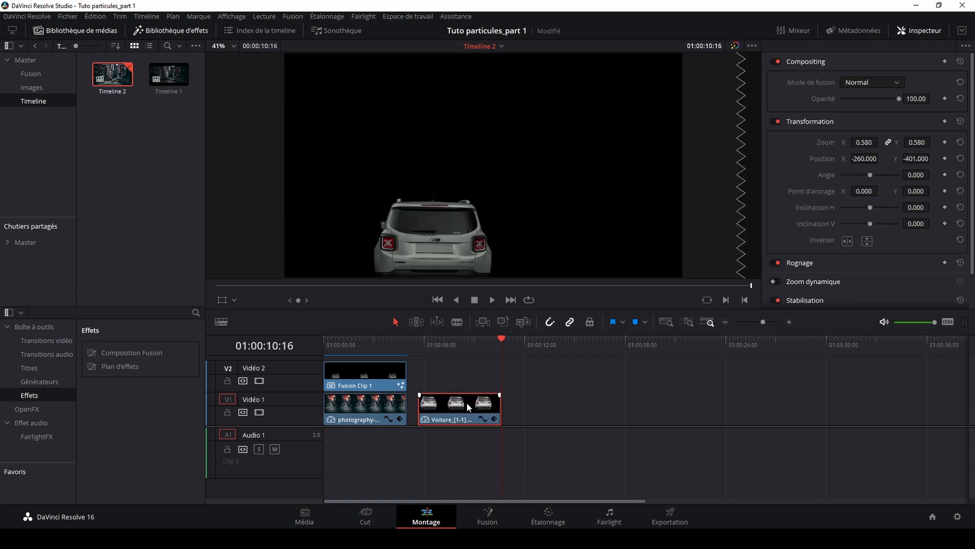
- Place the shortened car clip at the start of Video 2 ahead of Fusion Clip 1, extend the street photo beneath both, and save
{"action": "key", "text": "ctrl+s"}
{"action": "left_click_drag", "start_coordinate": [430, 404], "coordinate": [614, 401]}
{"action": "left_click_drag", "start_coordinate": [425, 366], "coordinate": [387, 421]}
{"action": "left_click_drag", "start_coordinate": [365, 372], "coordinate": [444, 376]}
{"action": "left_click", "coordinate": [568, 401]}
{"action": "left_click_drag", "start_coordinate": [678, 404], "coordinate": [338, 379]}
{"action": "left_click", "coordinate": [582, 353]}
{"action": "left_click_drag", "start_coordinate": [403, 409], "coordinate": [331, 408]}
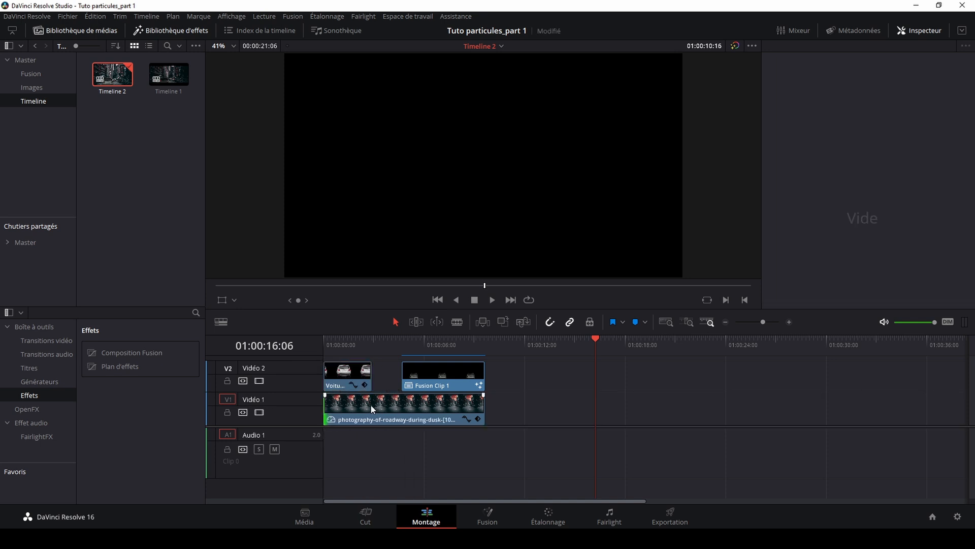
{"action": "key", "text": "ctrl+s"}
- Close the gaps around the car clip so it starts the timeline and meets Fusion Clip 1, trimming the street photo's start to match
{"action": "left_click_drag", "start_coordinate": [348, 375], "coordinate": [377, 376]}
{"action": "left_click_drag", "start_coordinate": [330, 409], "coordinate": [354, 409]}
{"action": "key", "text": "ctrl+s"}
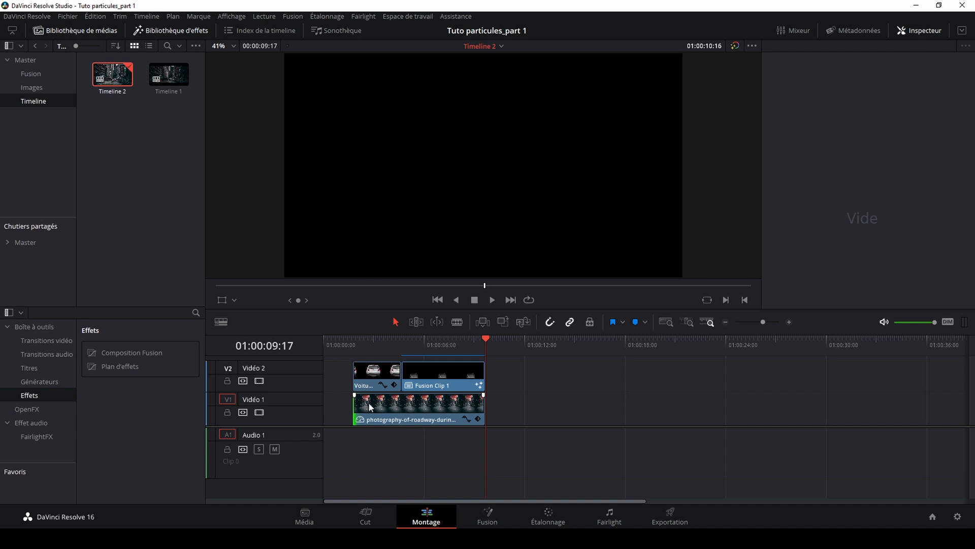
{"action": "left_click", "coordinate": [340, 380]}
{"action": "key", "text": "BackSpace"}
- Play the sequence from the start to check the transition from intact car to particles, and return to the beginning
{"action": "left_click", "coordinate": [331, 340]}
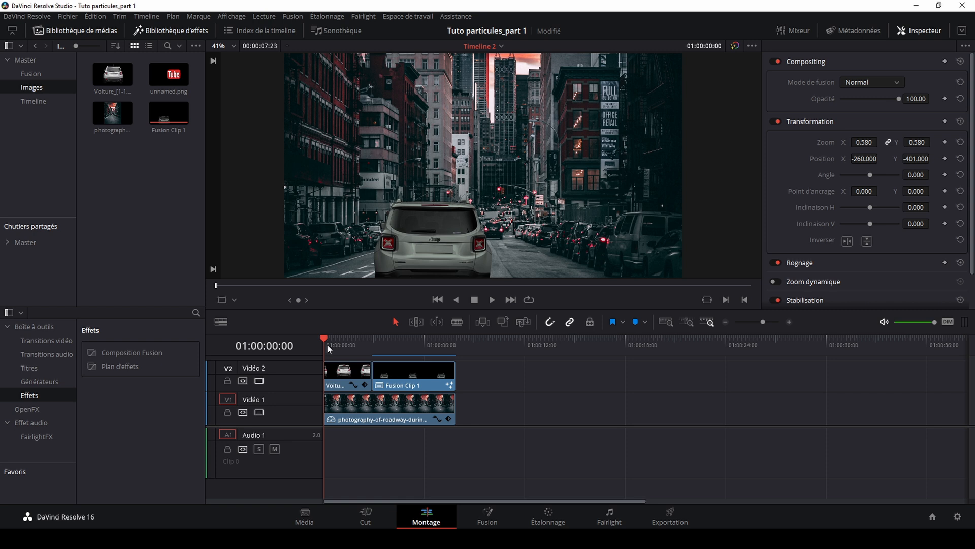
{"action": "key", "text": "space"}
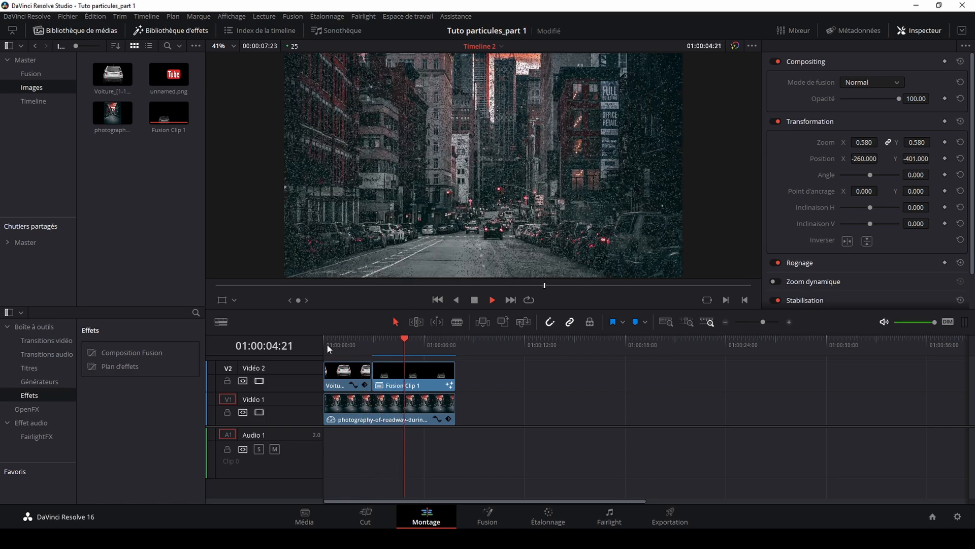
{"action": "key", "text": "space"}
{"action": "key", "text": "Home"}
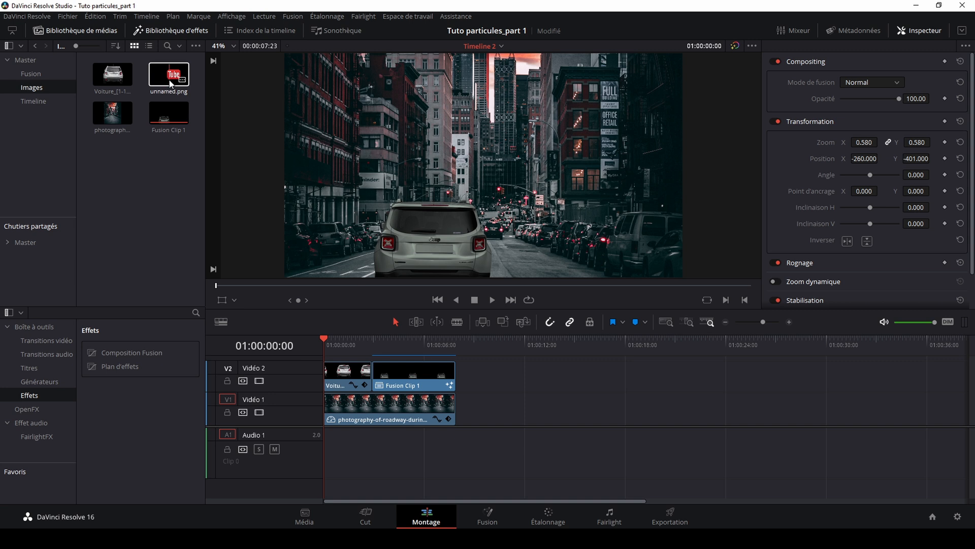
- Add unnamed.png to Video 2 directly after Fusion Clip 1 and place the playhead at 01:00:08:15 to show it
{"action": "left_click_drag", "start_coordinate": [170, 84], "coordinate": [467, 384]}
{"action": "left_click", "coordinate": [468, 339]}
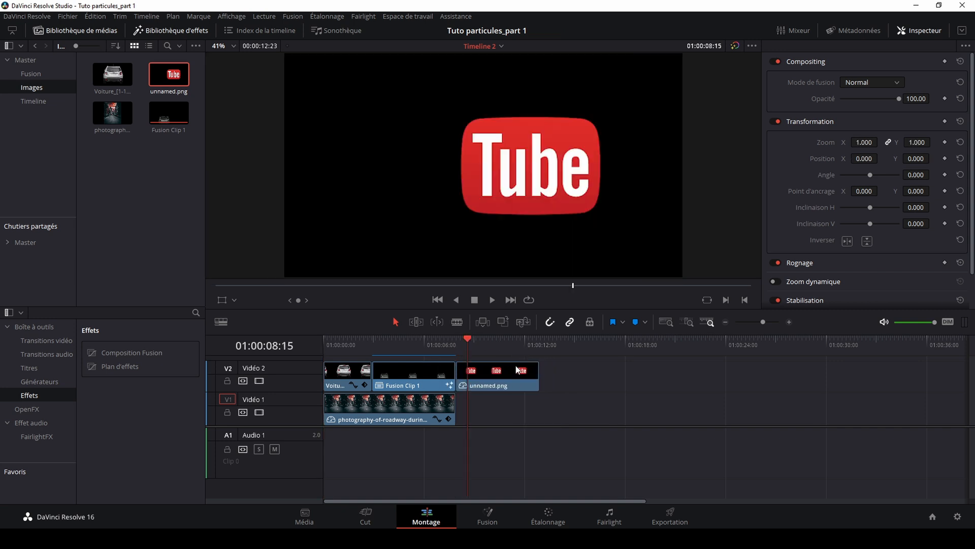